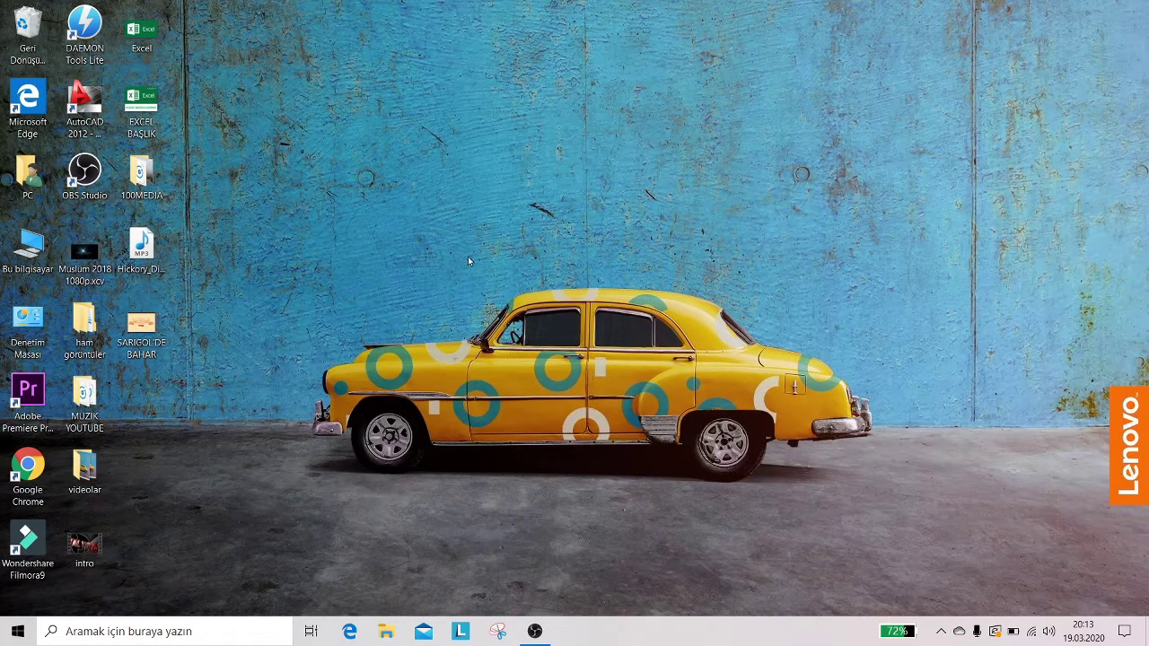
# Create a new Excel worksheet file named 'deneme toplama' on the desktop.
pyautogui.rightClick(141, 403)
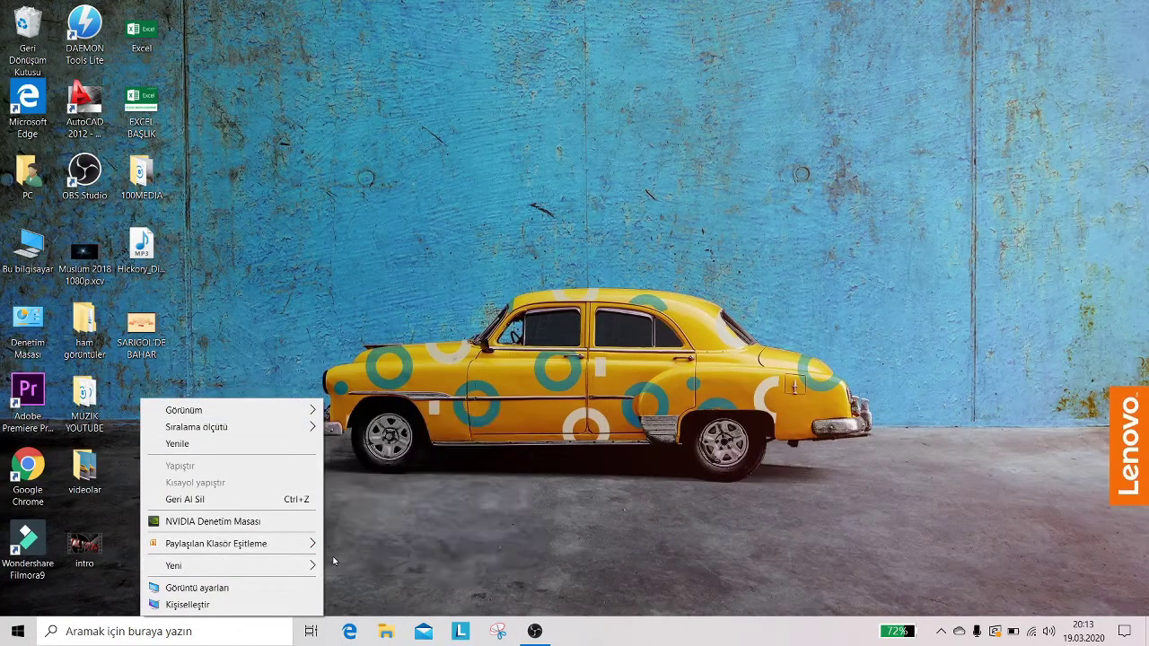
pyautogui.moveTo(286, 571)
pyautogui.click(368, 566)
pyautogui.write('d')
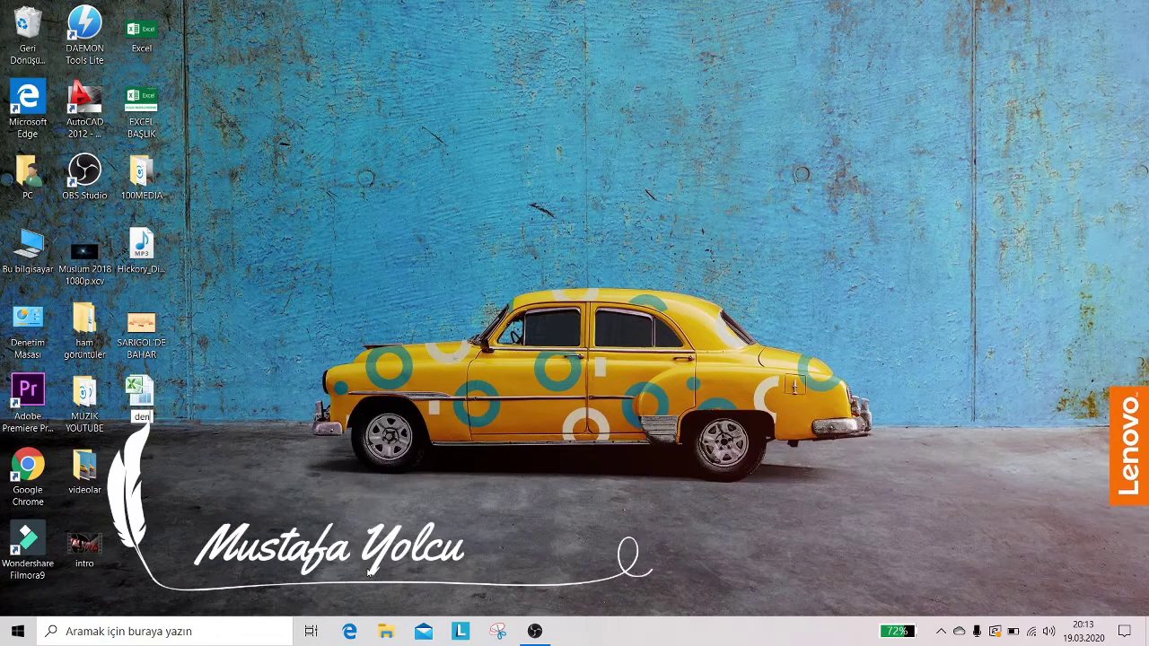
pyautogui.write('eneme toplama')
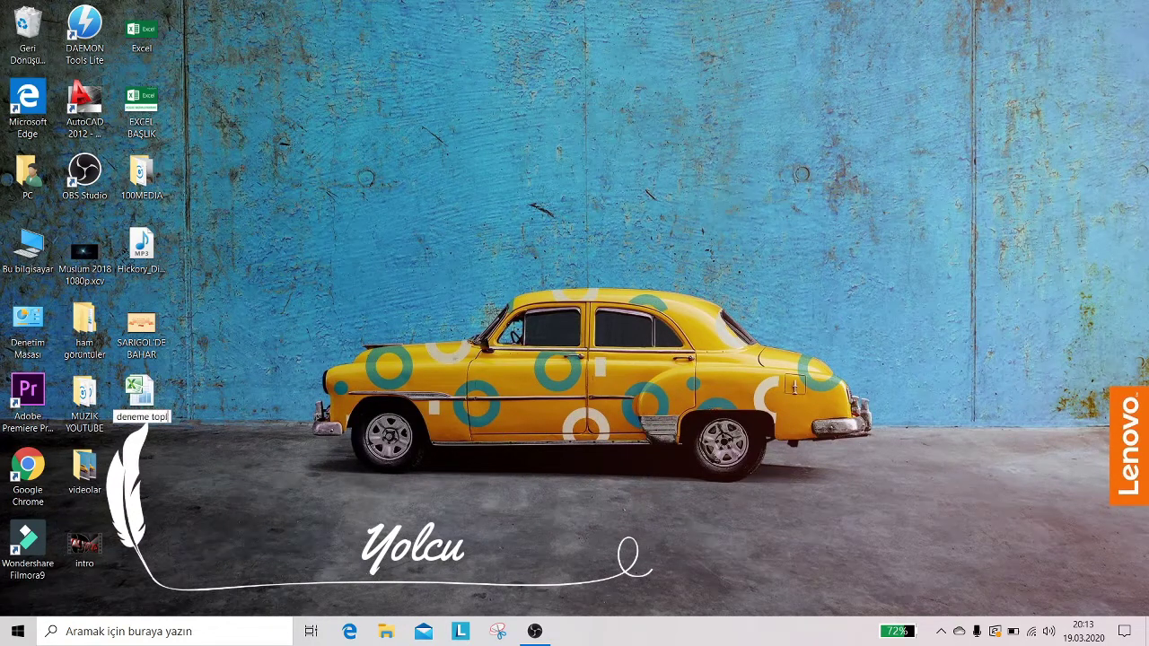
pyautogui.press('Return')
pyautogui.press('Return')
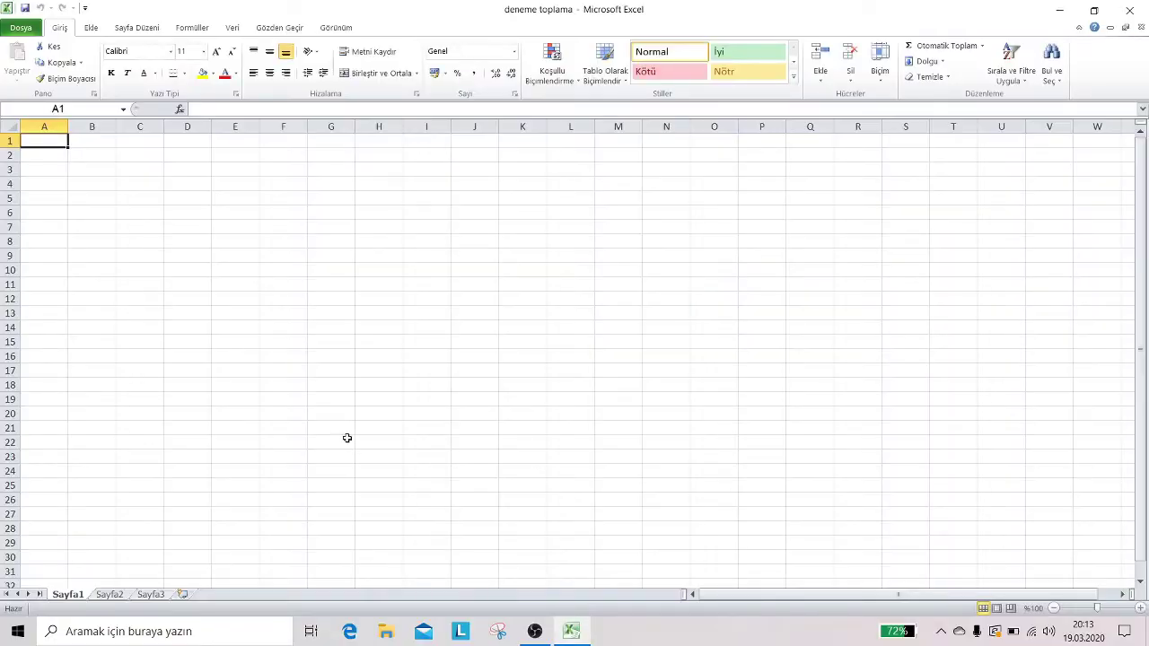
# Widen column B and enter the plain text 2+3=5 in cell B2.
pyautogui.scroll(2, 303, 384)
pyautogui.scroll(2, 302, 384)
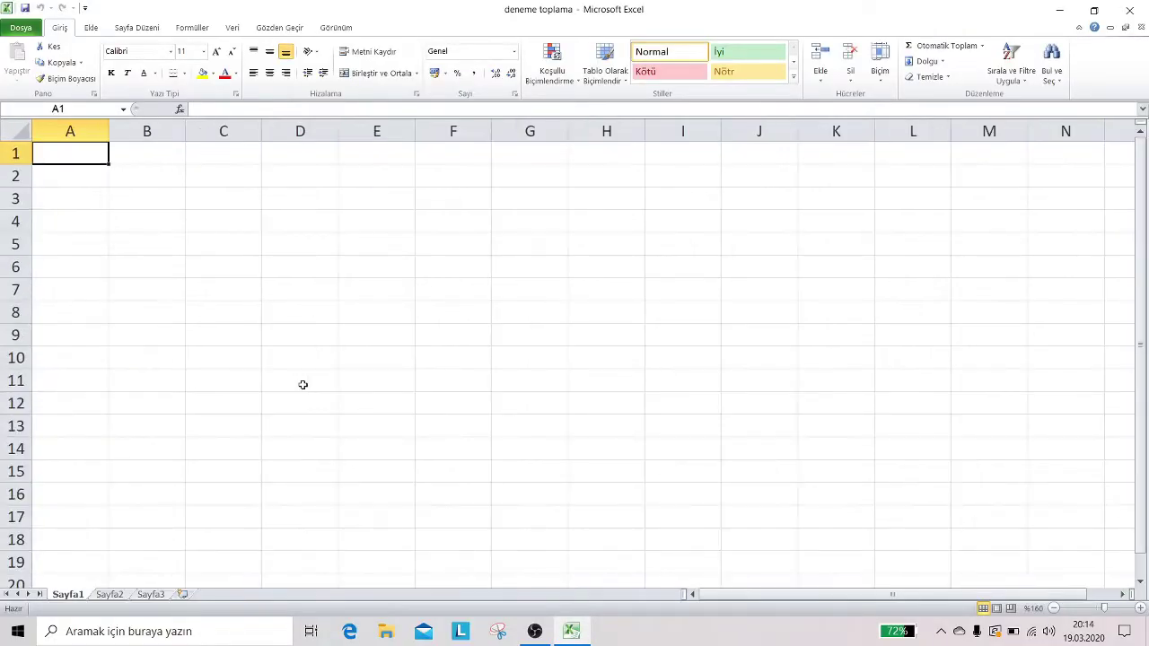
pyautogui.scroll(1, 303, 385)
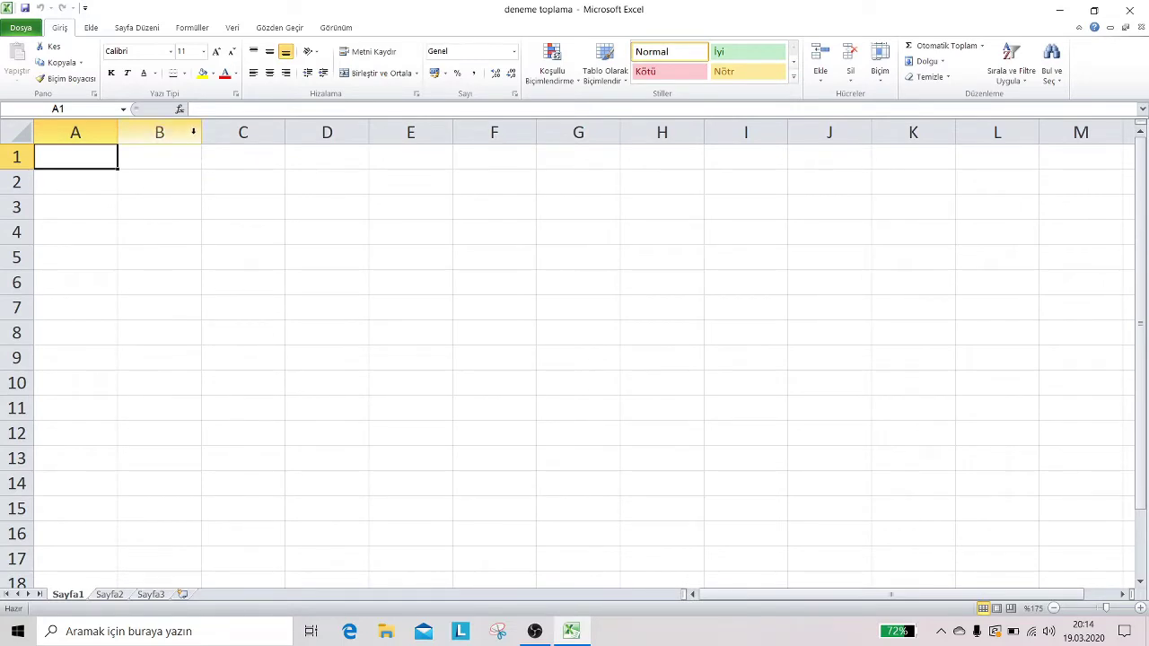
pyautogui.moveTo(201, 132); pyautogui.dragTo(263, 132)
pyautogui.click(190, 185)
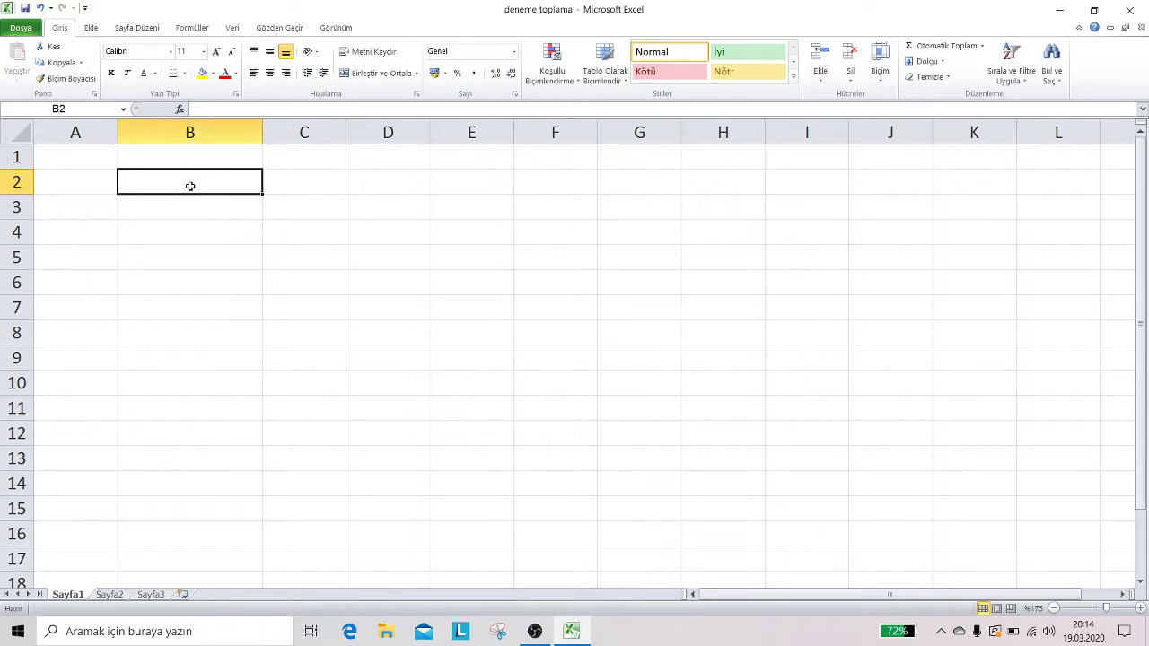
pyautogui.write('2+')
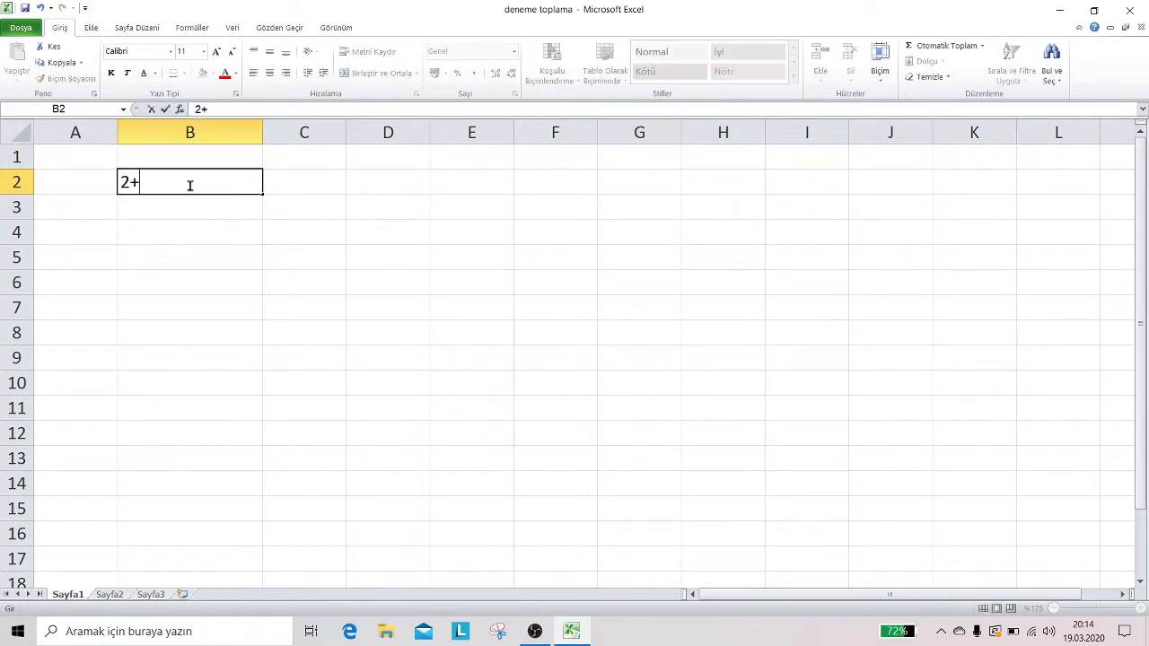
pyautogui.write('3=')
pyautogui.write('5')
pyautogui.press('Return')
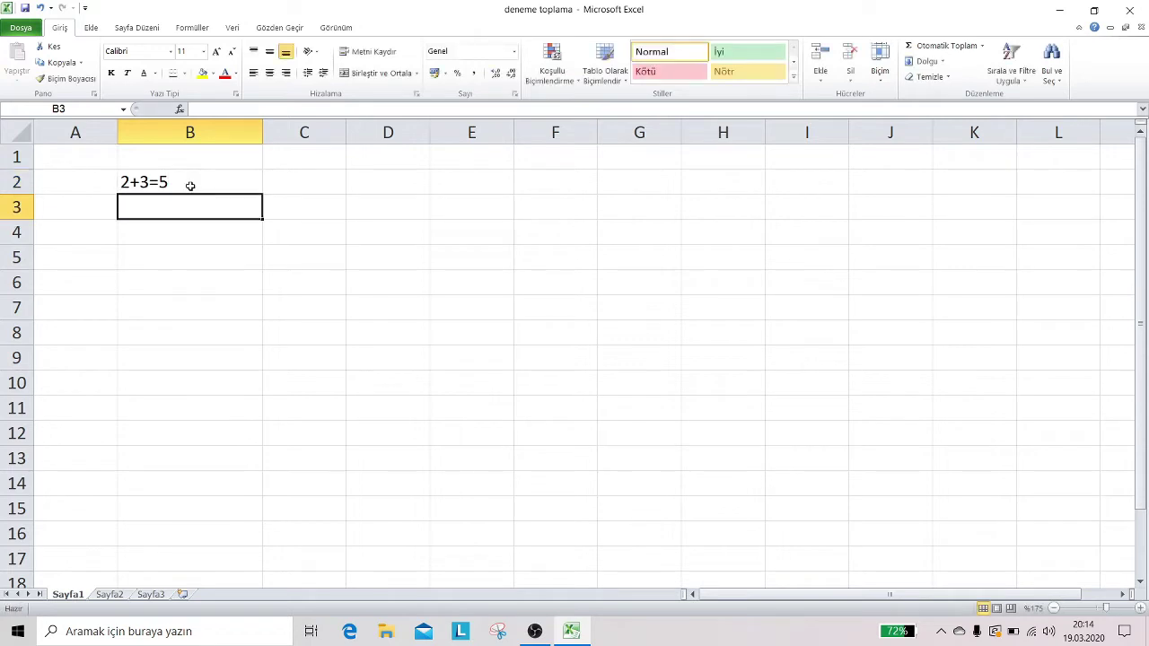
# Enter the formulas =2+3 in B4 and =15+35 in B5, showing 5 and 50.
pyautogui.click(160, 238)
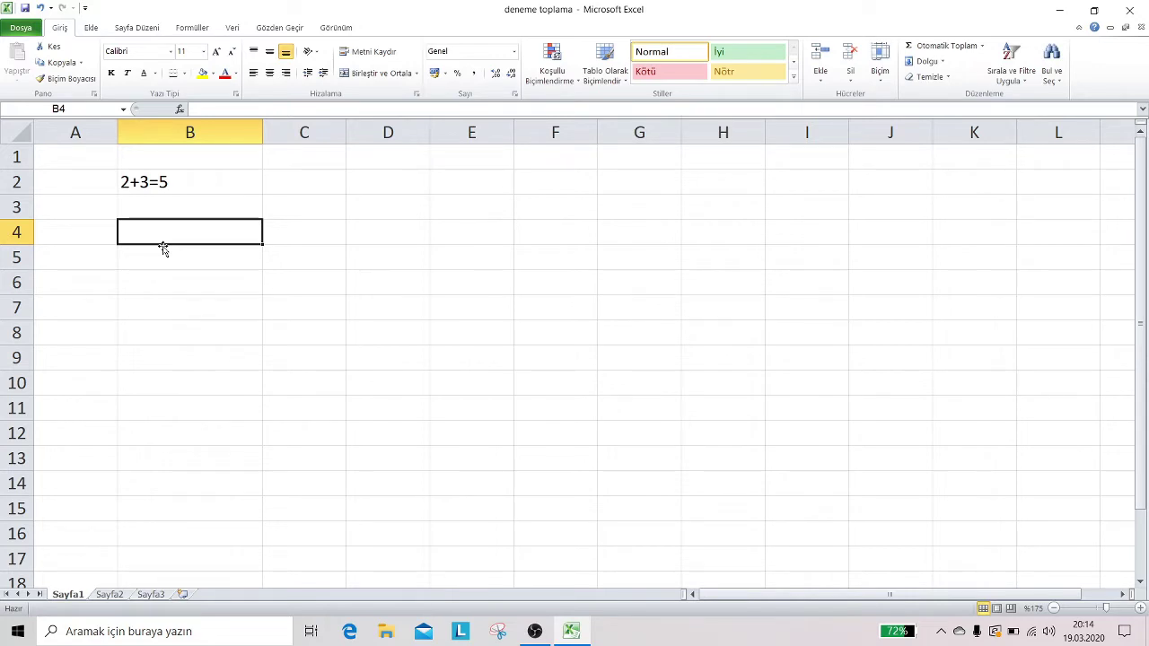
pyautogui.write('=')
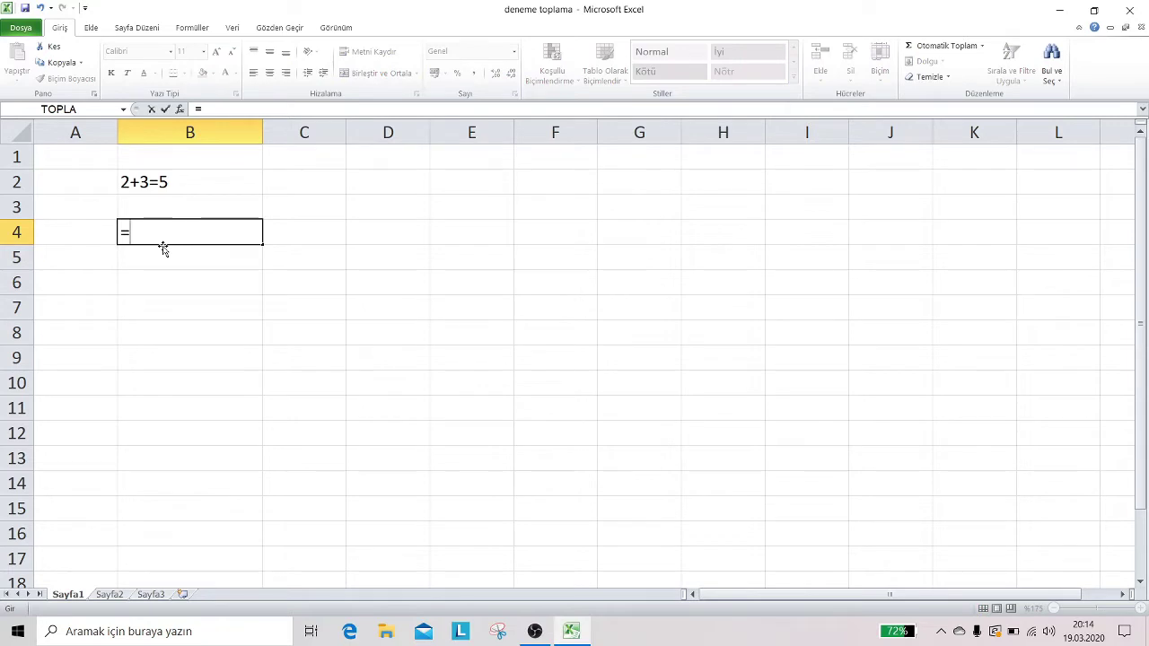
pyautogui.write('2')
pyautogui.write('+3')
pyautogui.press('Return')
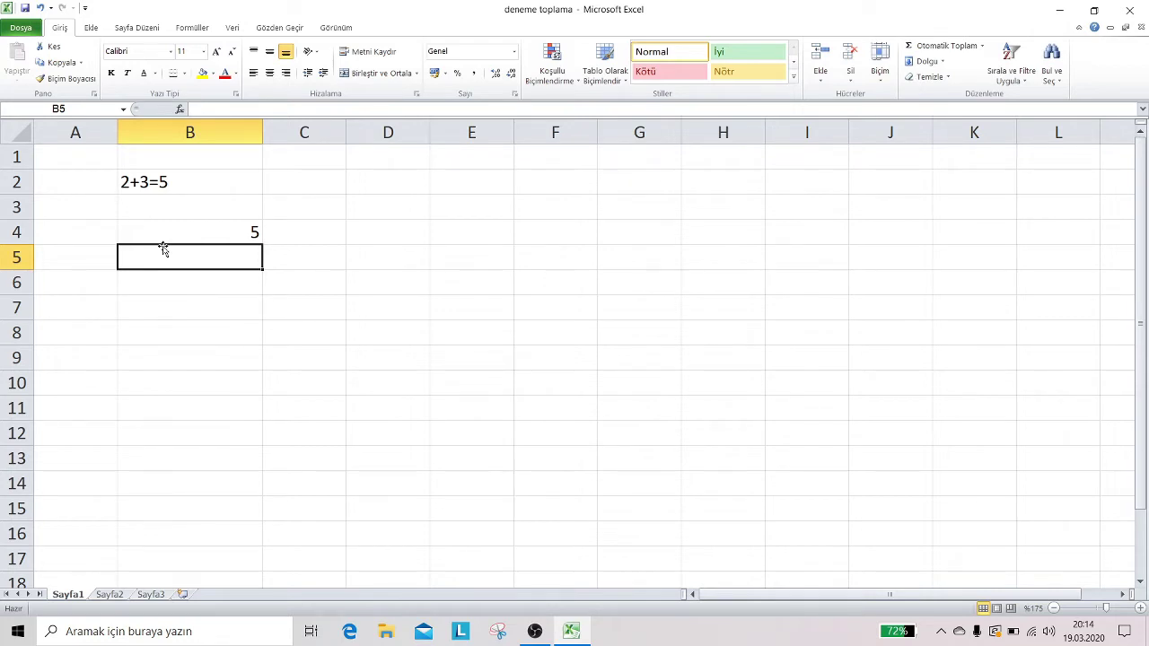
pyautogui.write('=')
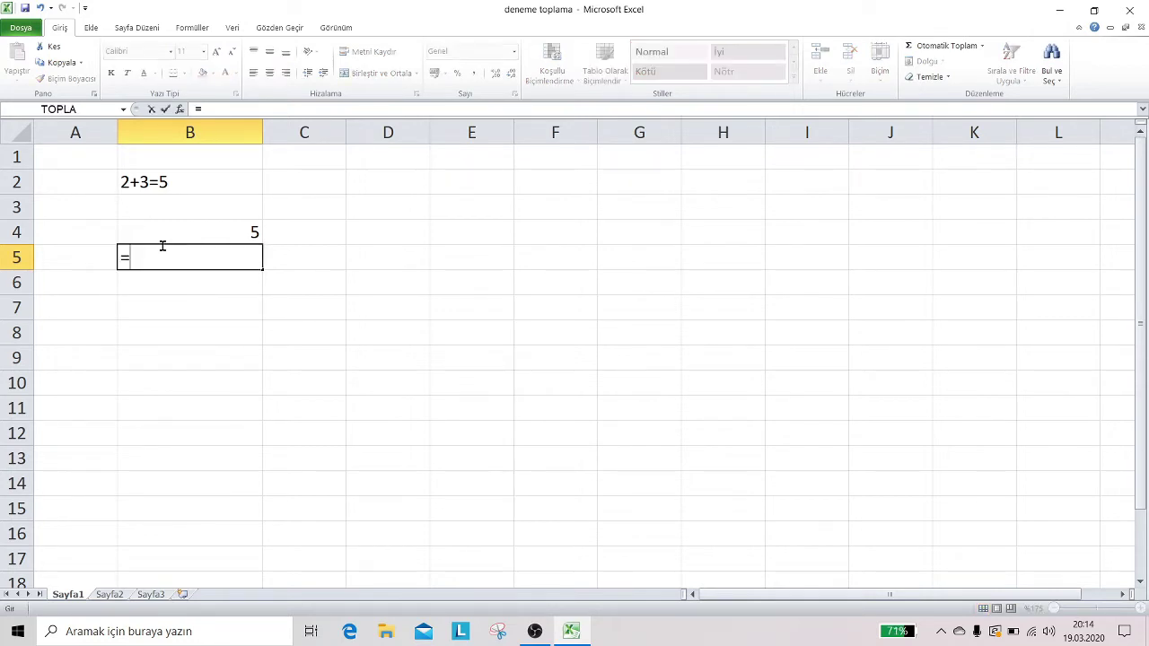
pyautogui.write('15+')
pyautogui.write('35')
pyautogui.press('Return')
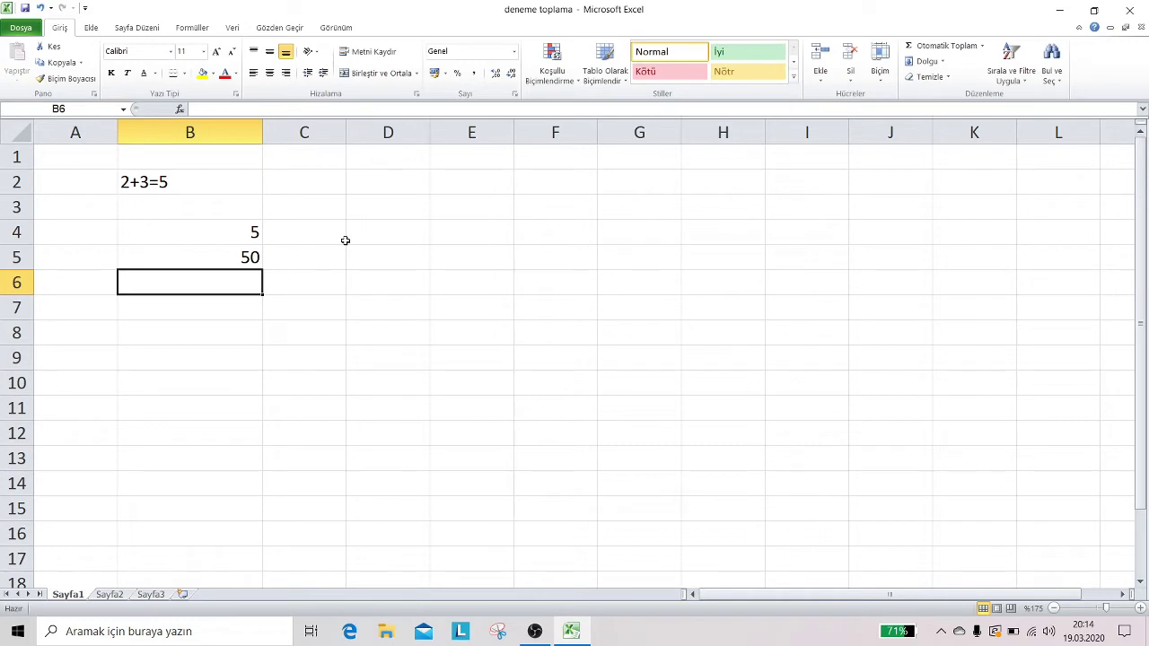
# Enter =1500+2850 in B6 (4350) and =15+25+35+45+55 in B7 (175).
pyautogui.write('=')
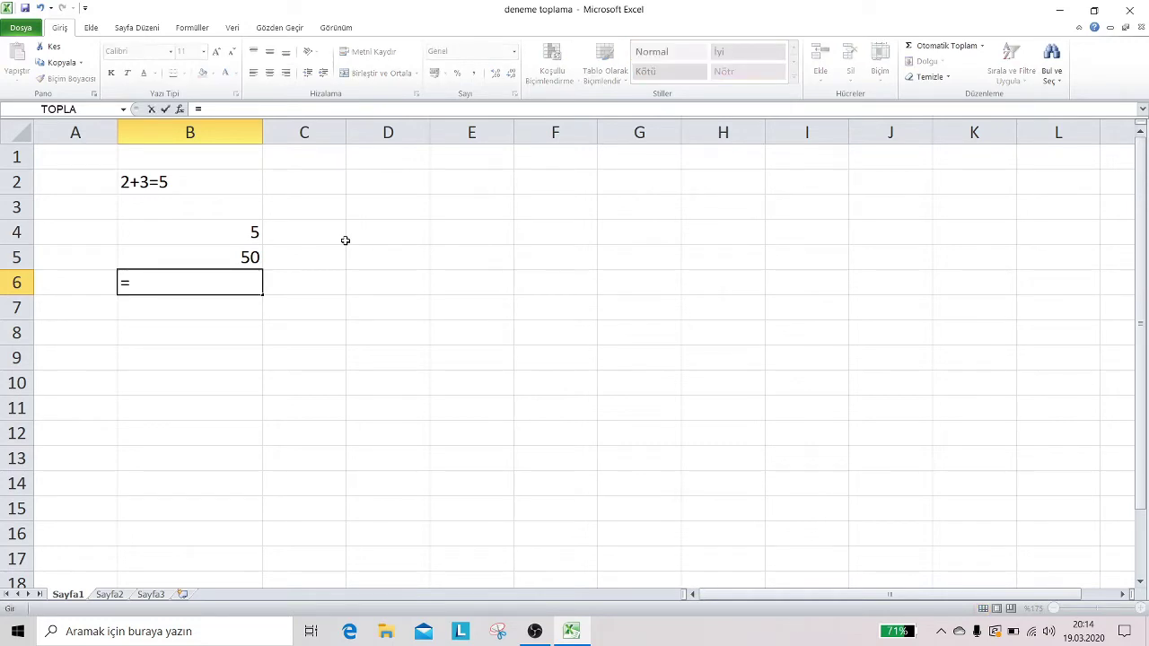
pyautogui.write('15')
pyautogui.write('00')
pyautogui.write('+2850')
pyautogui.press('Return')
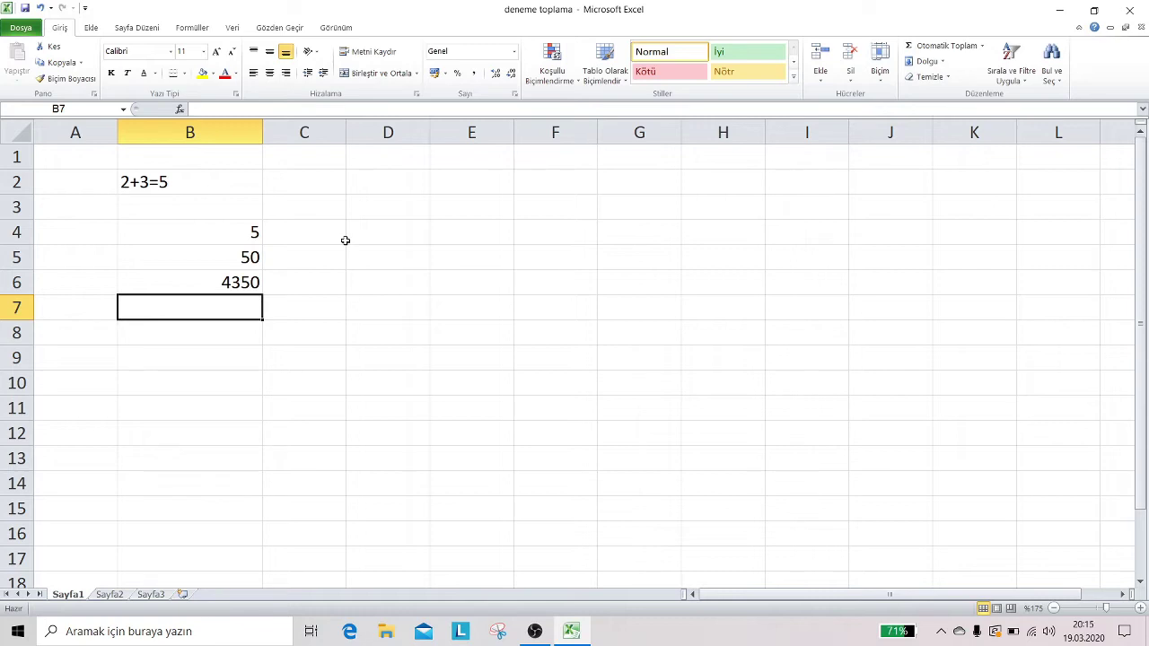
pyautogui.write('=')
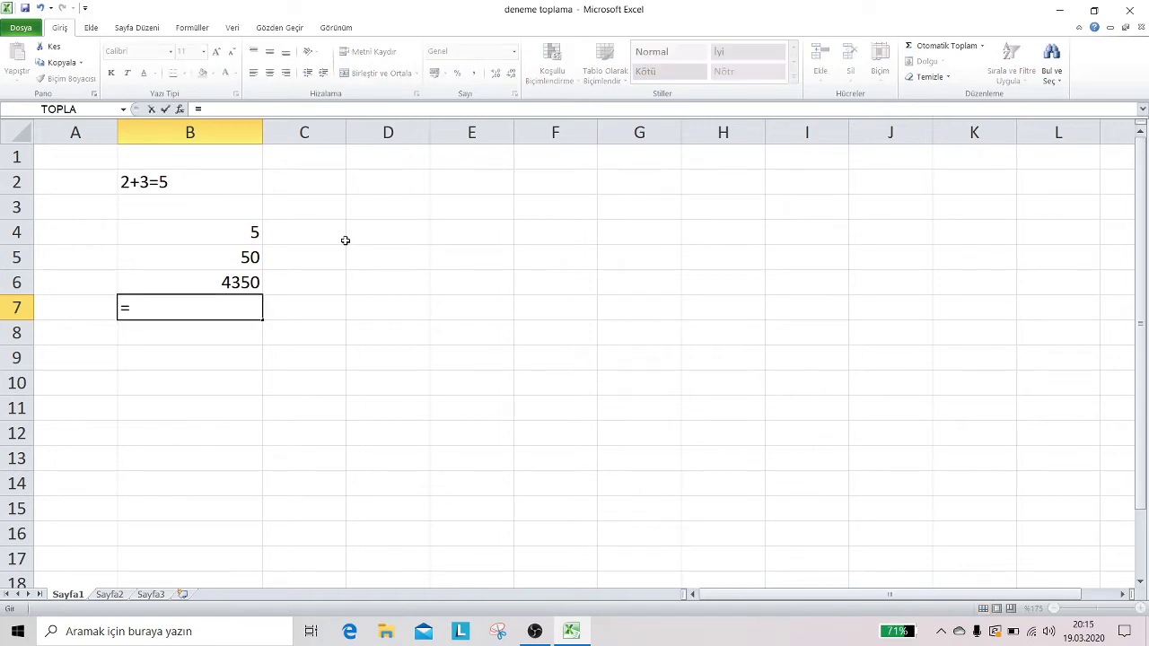
pyautogui.write('15+25')
pyautogui.write('+35+')
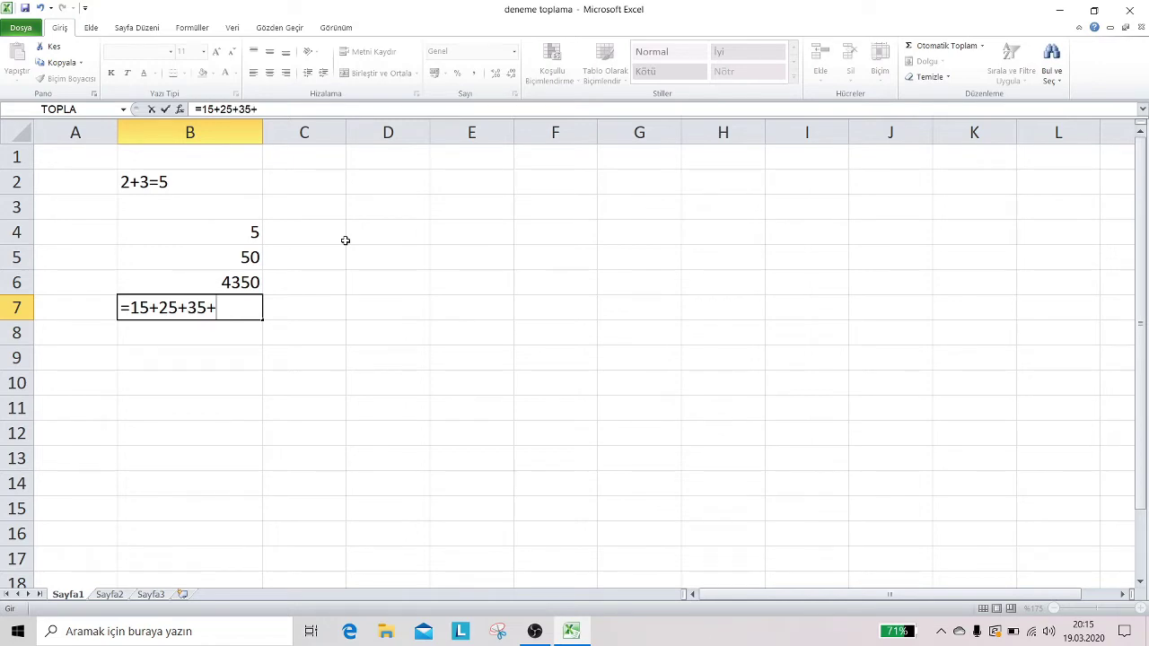
pyautogui.write('45+5')
pyautogui.write('5')
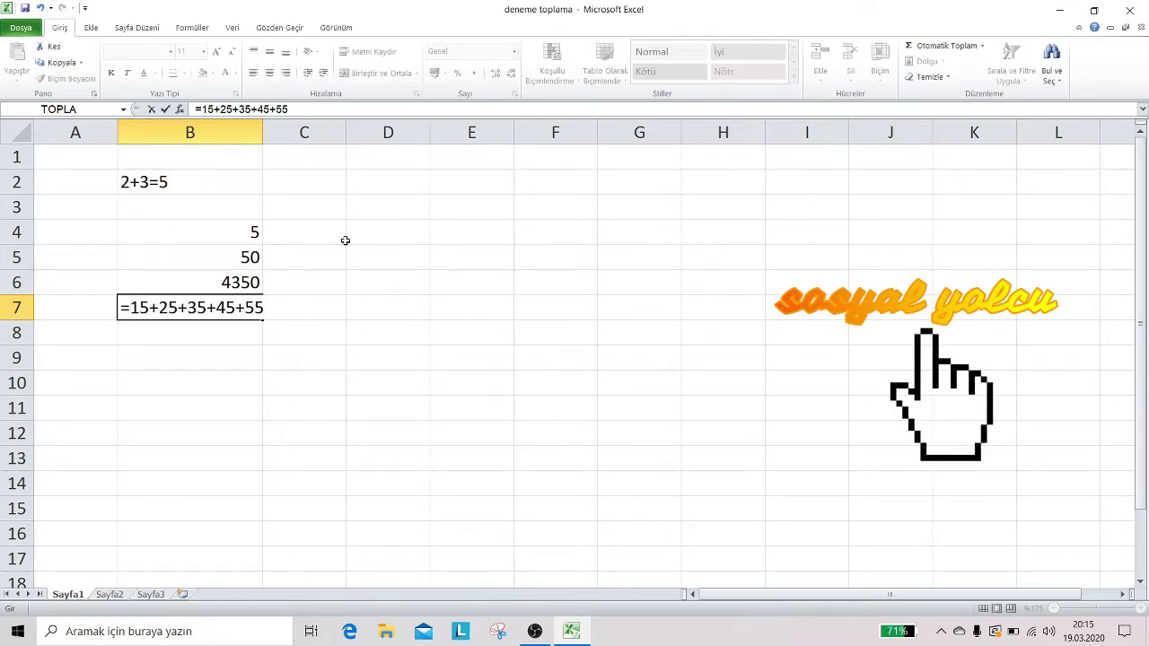
pyautogui.press('Return')
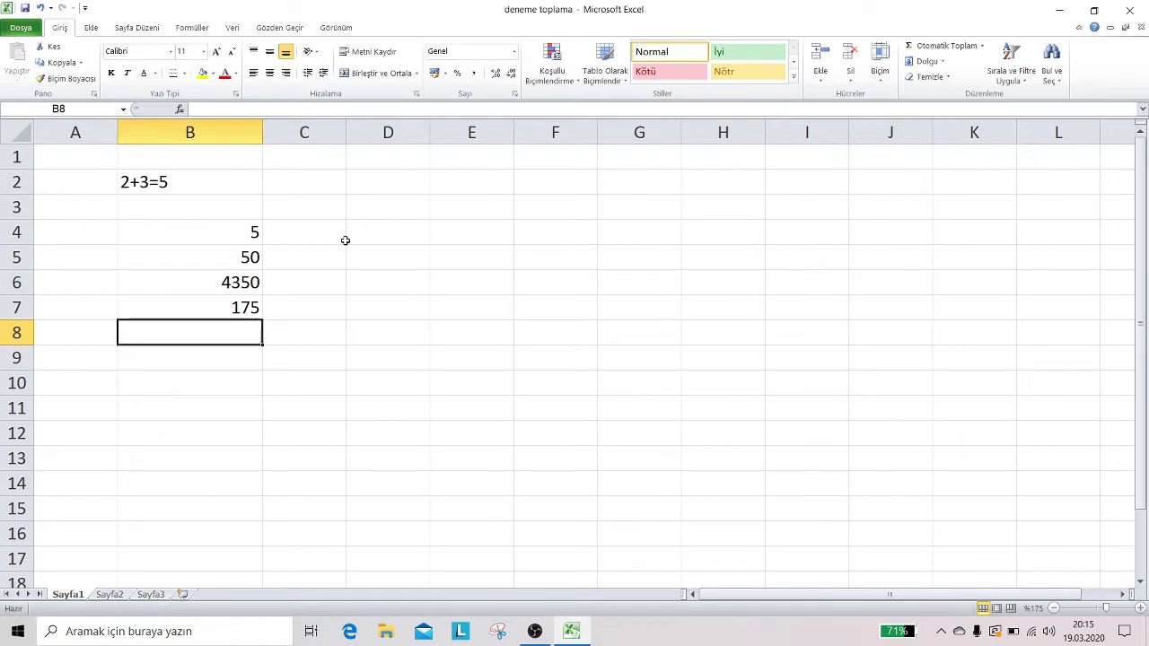
# AutoFit column B's width to its contents.
pyautogui.hotkey('alt', 'h')
pyautogui.press('o')
pyautogui.press('i')
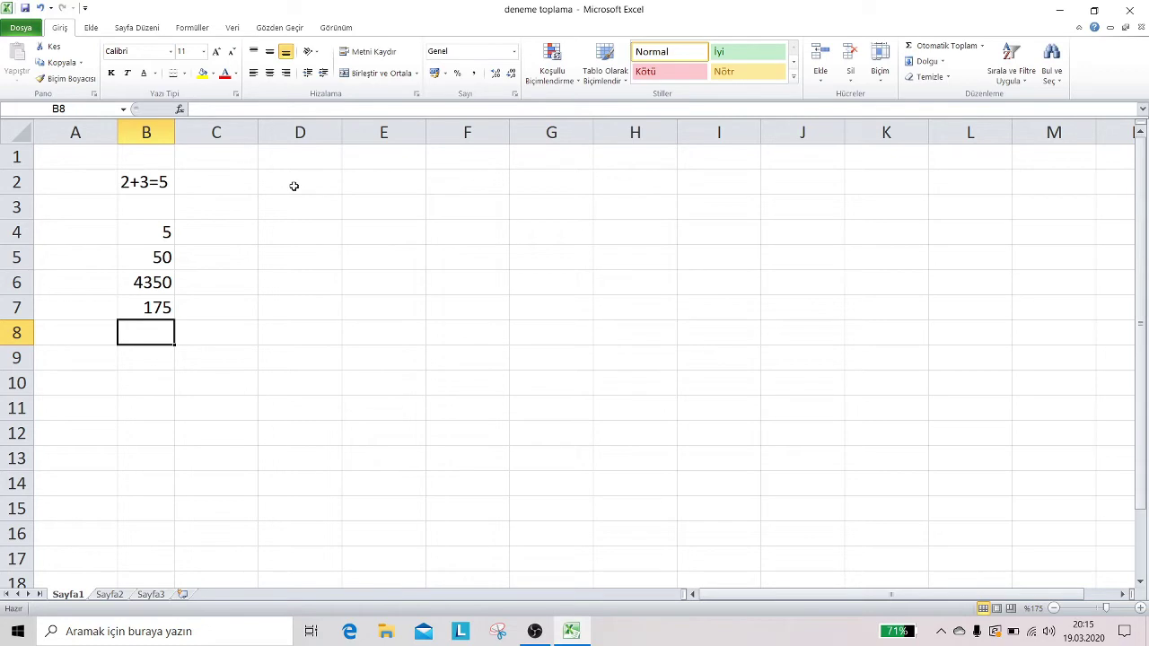
# Give cells D2:E2 all borders and a yellow fill.
pyautogui.moveTo(324, 181); pyautogui.dragTo(369, 182)
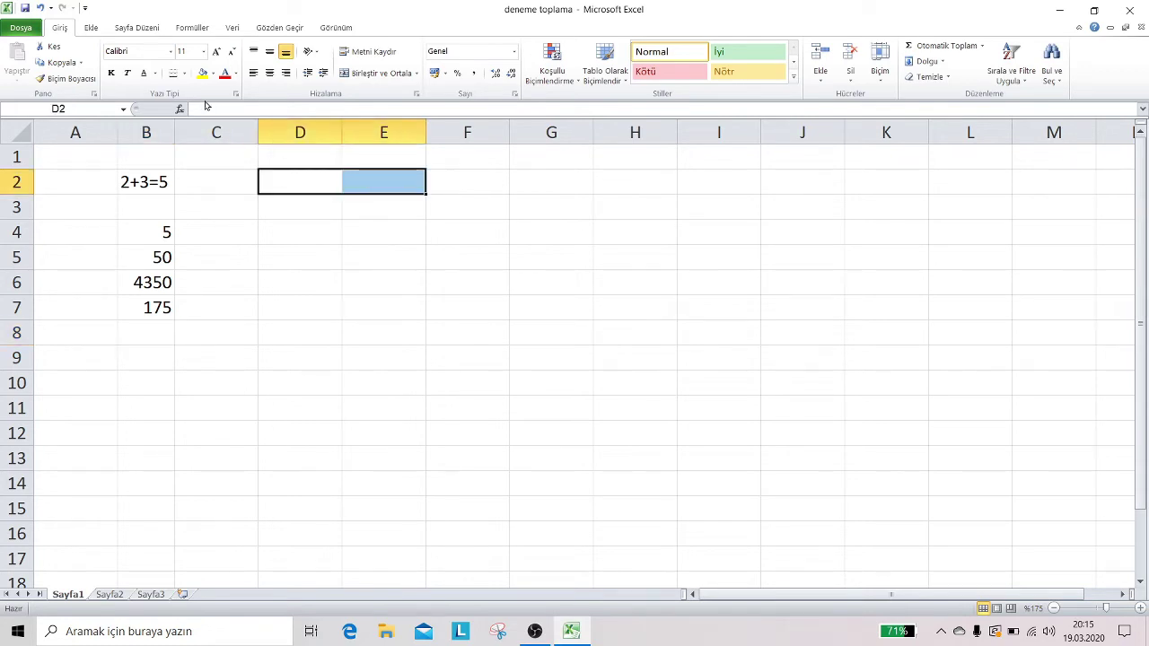
pyautogui.click(184, 73)
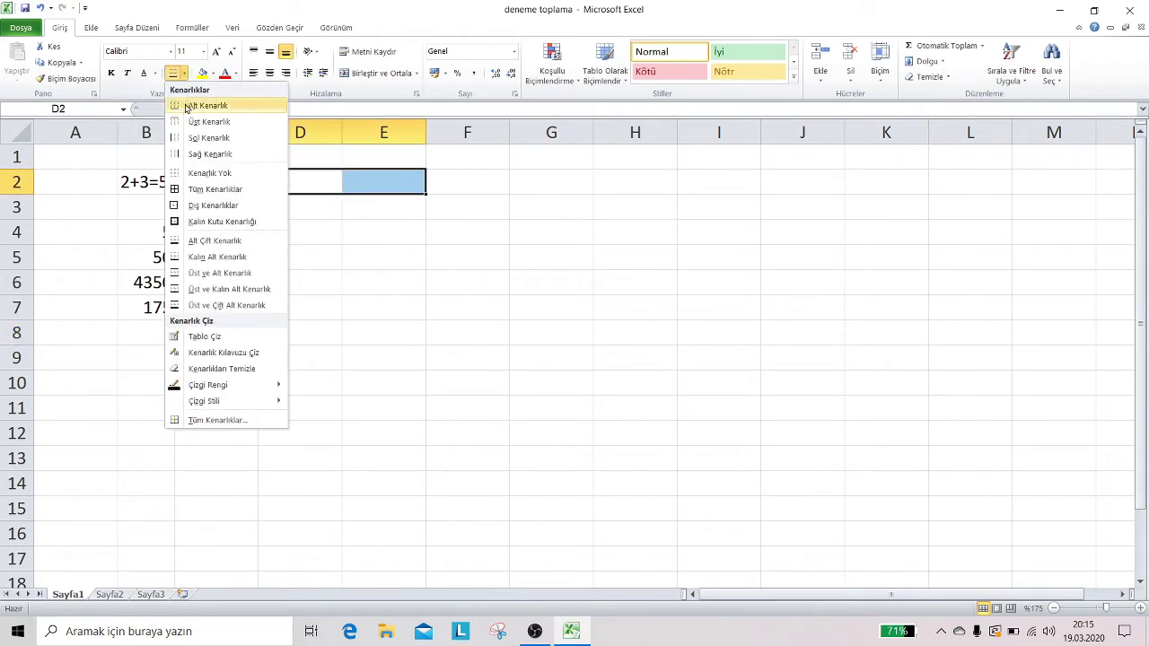
pyautogui.click(194, 189)
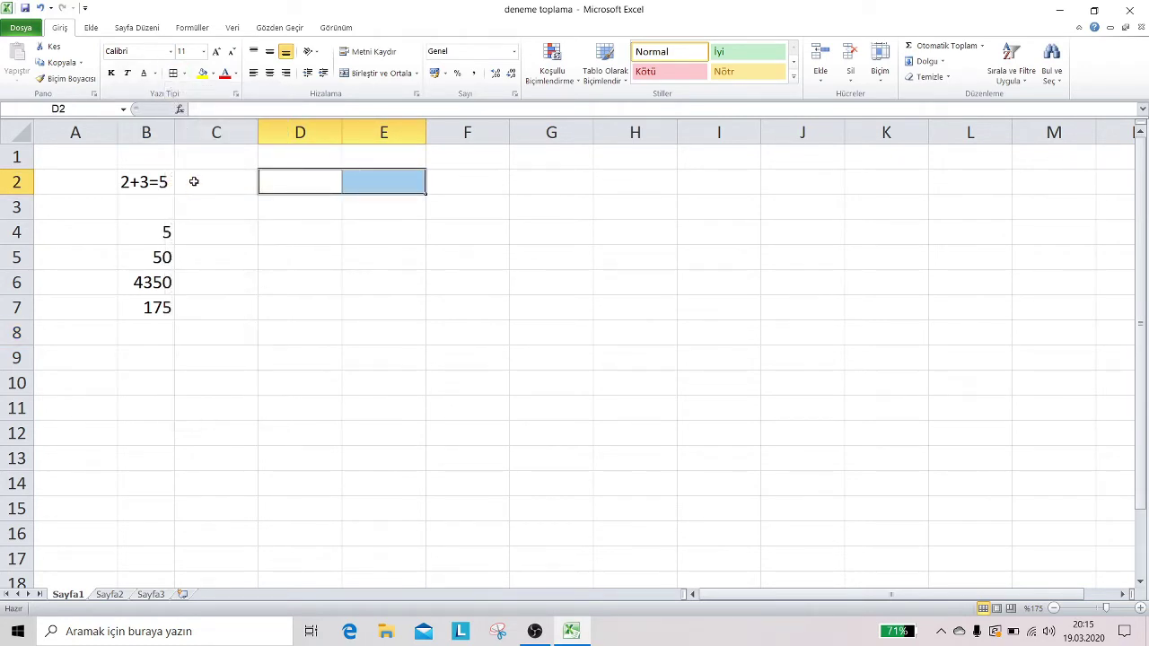
pyautogui.click(202, 73)
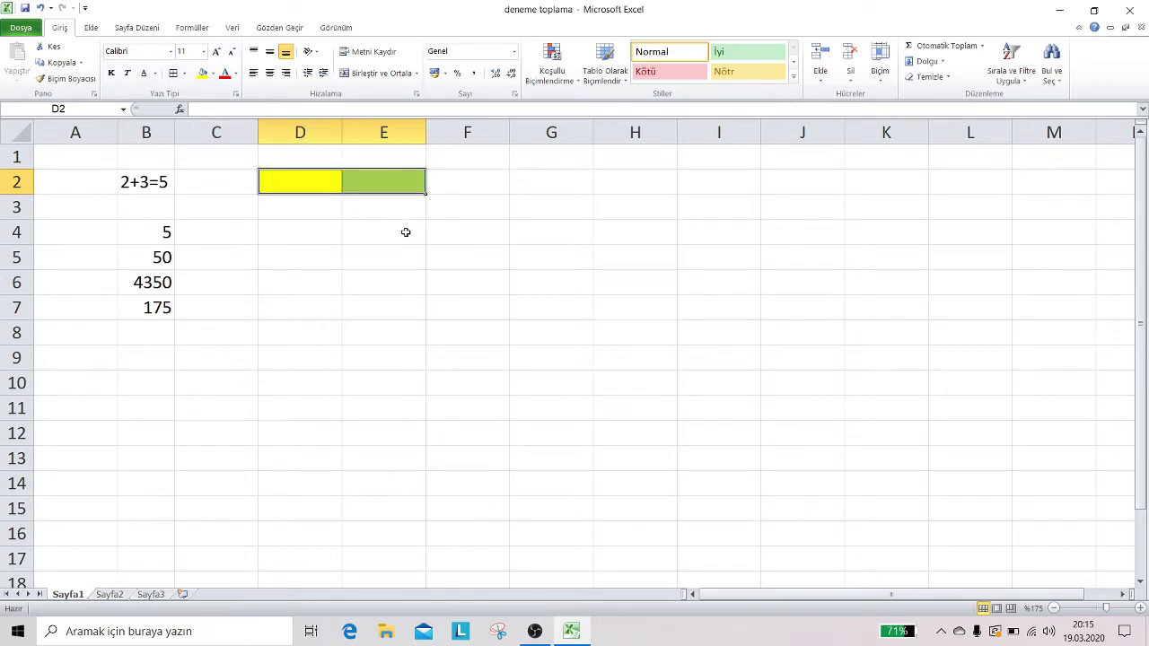
pyautogui.click(417, 257)
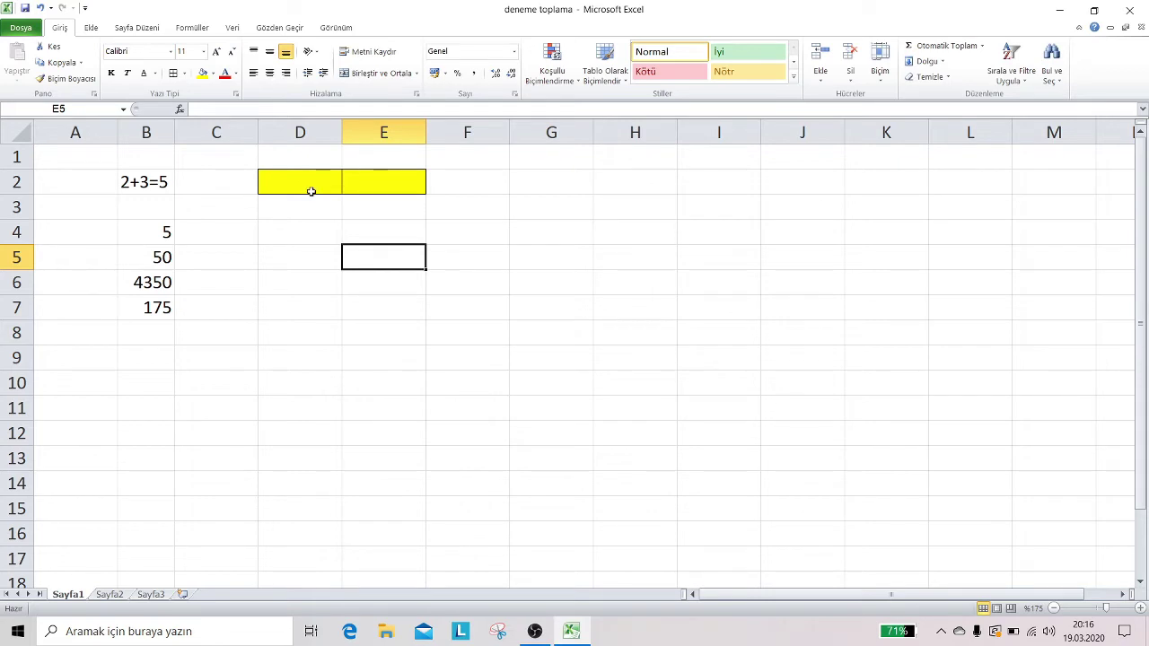
# Fill cell F2 grey and reselect it for the total.
pyautogui.click(363, 183)
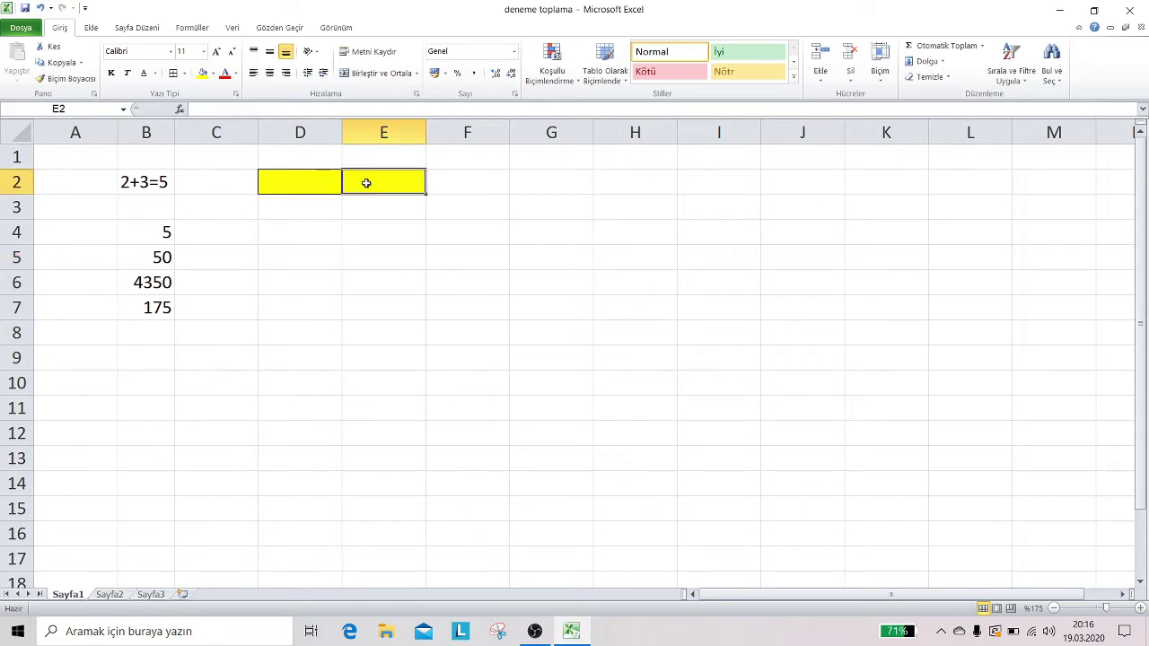
pyautogui.click(451, 183)
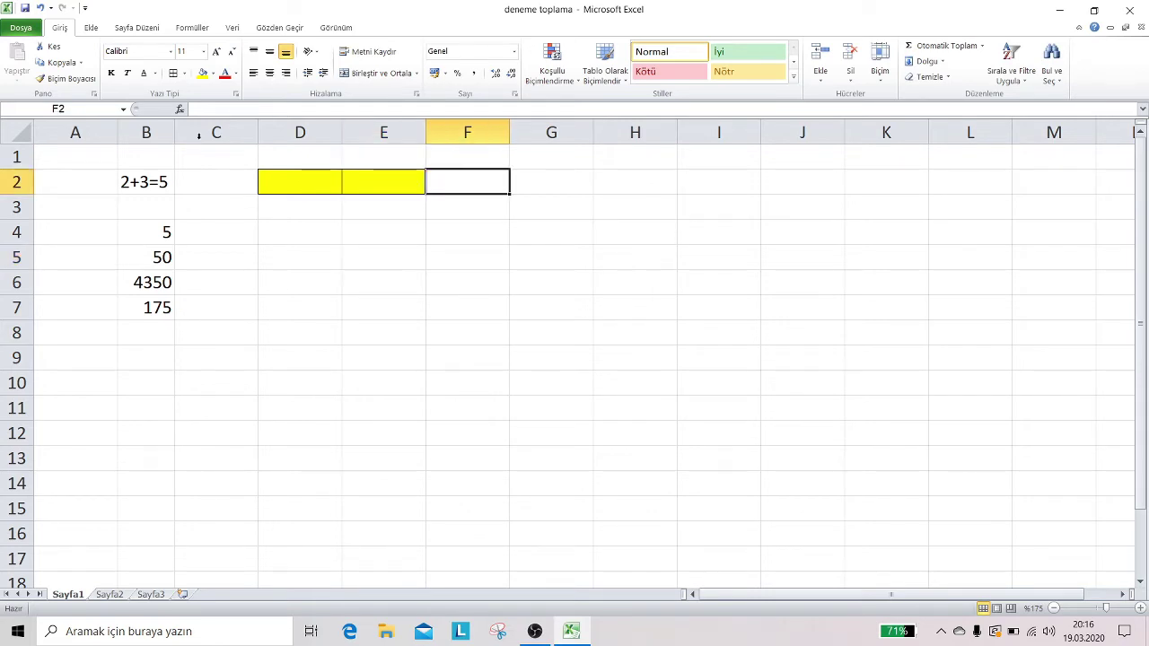
pyautogui.click(213, 72)
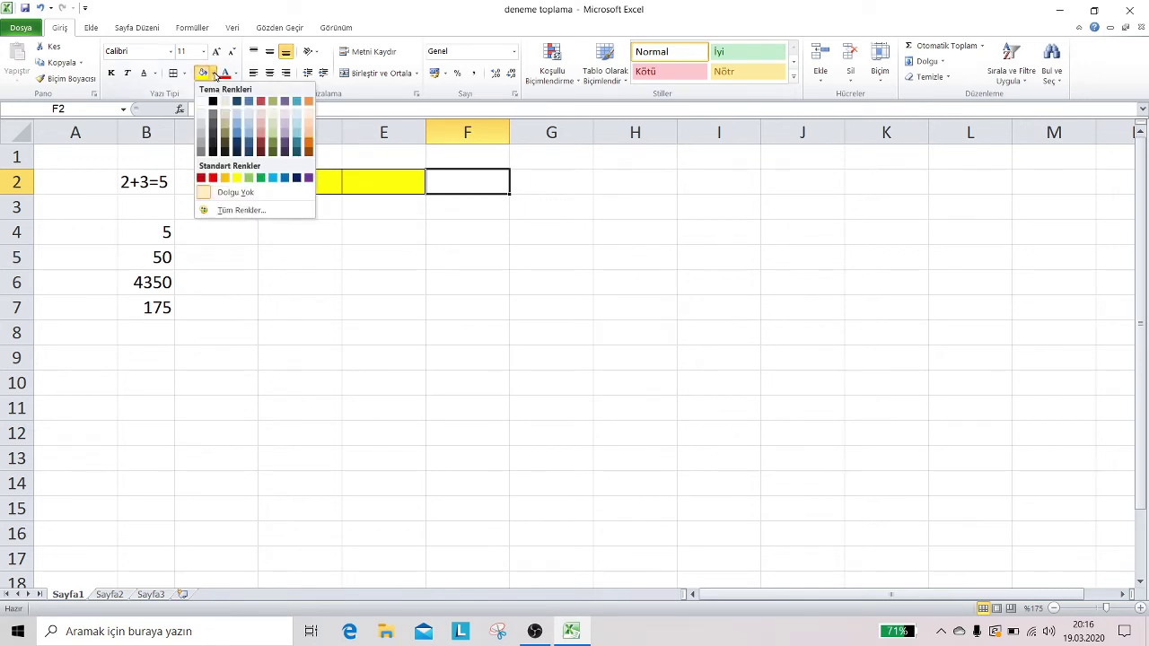
pyautogui.click(202, 141)
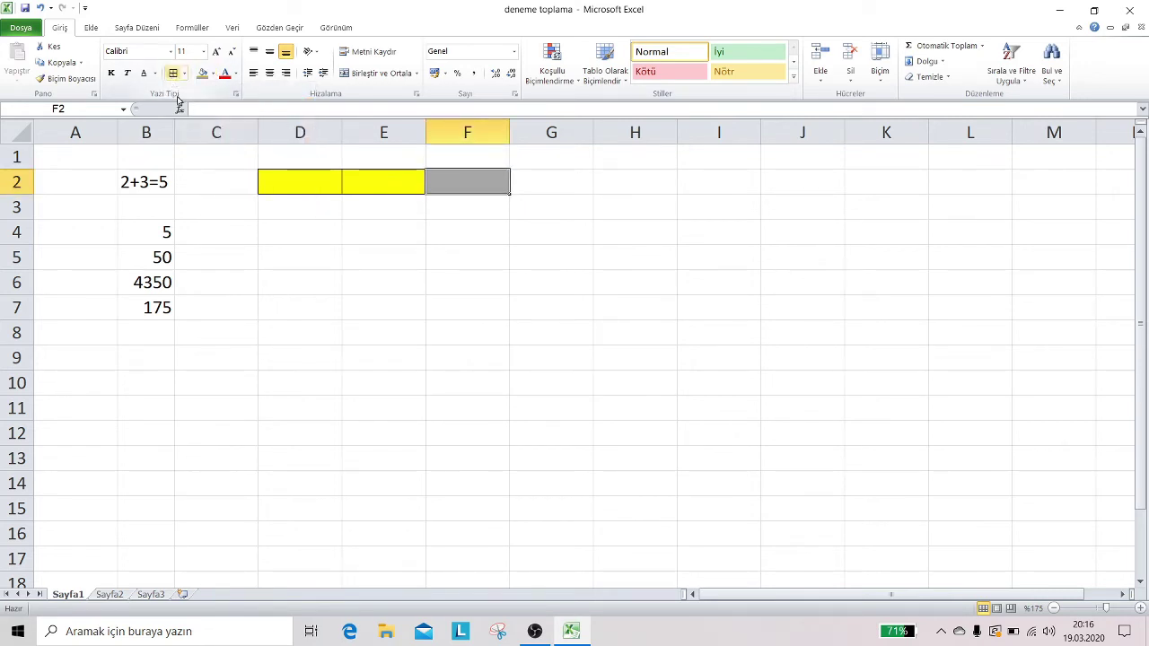
pyautogui.click(300, 232)
pyautogui.click(466, 181)
# Enter the formula =D2+E2 in grey cell F2, currently showing 0.
pyautogui.write('=')
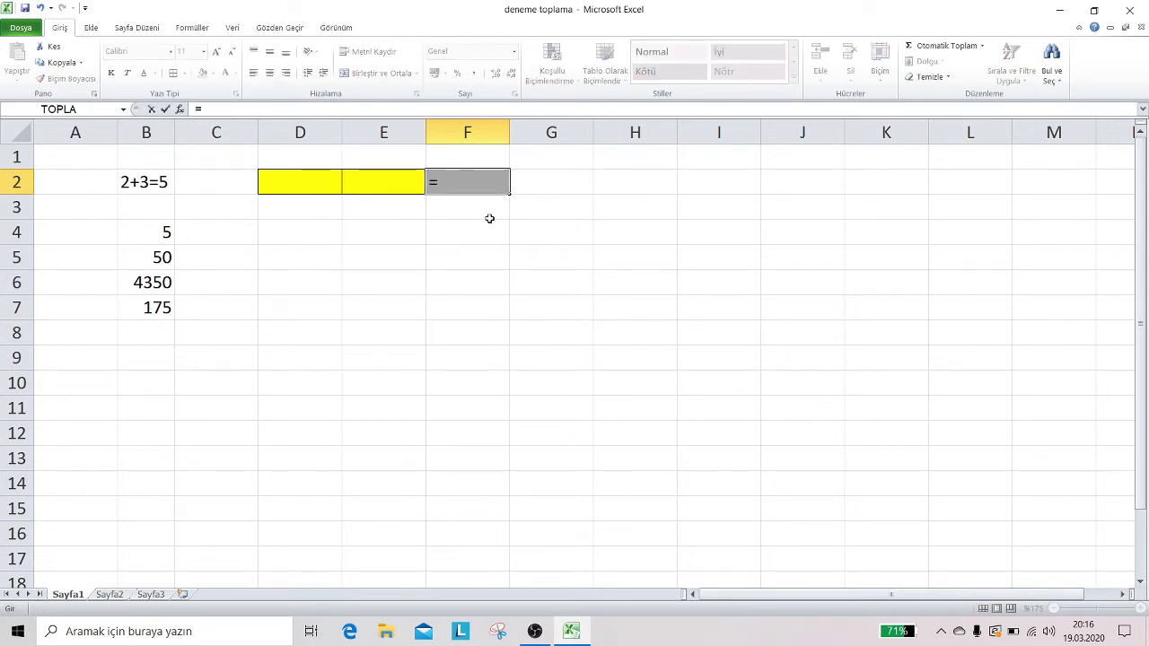
pyautogui.click(307, 182)
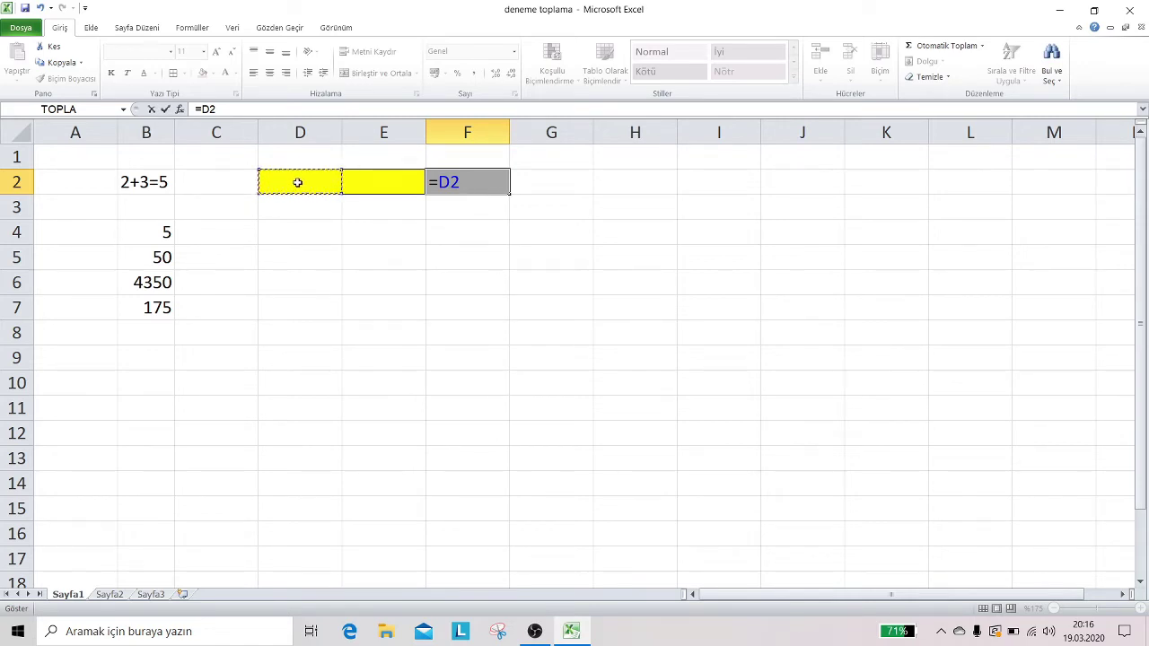
pyautogui.write('+')
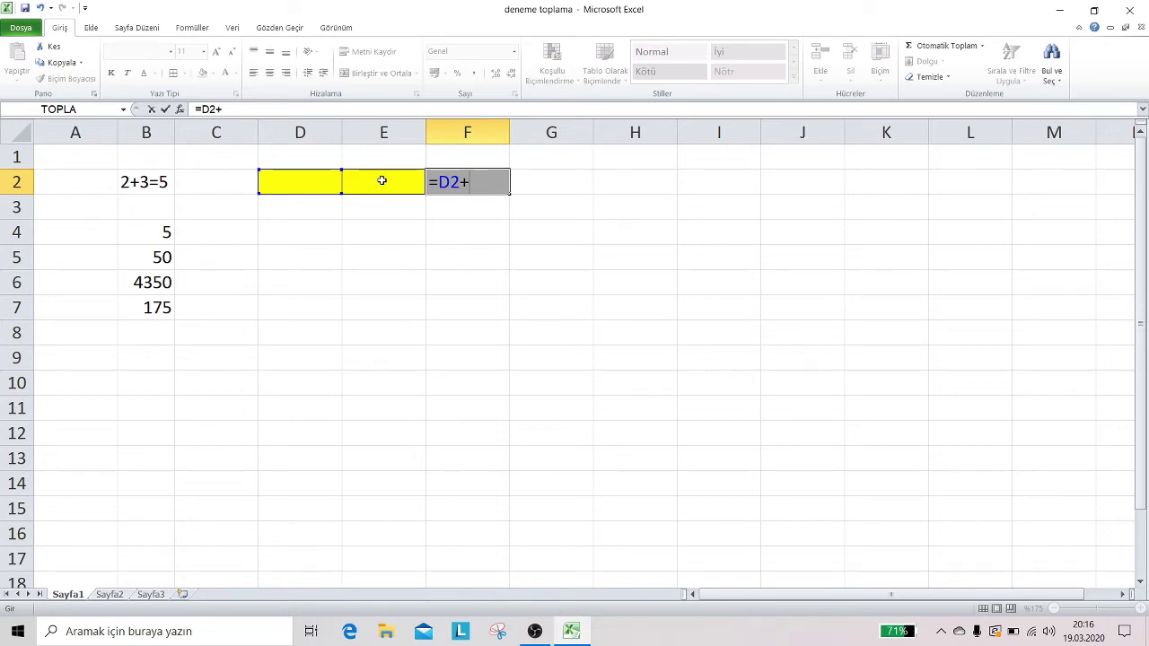
pyautogui.click(383, 181)
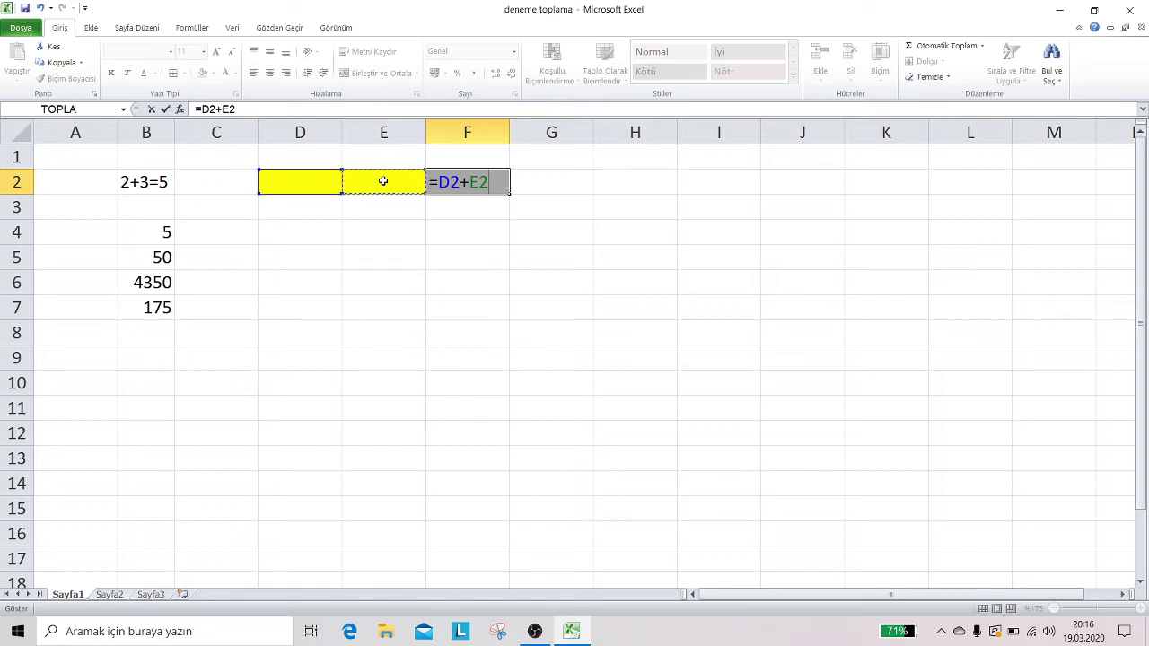
pyautogui.press('Return')
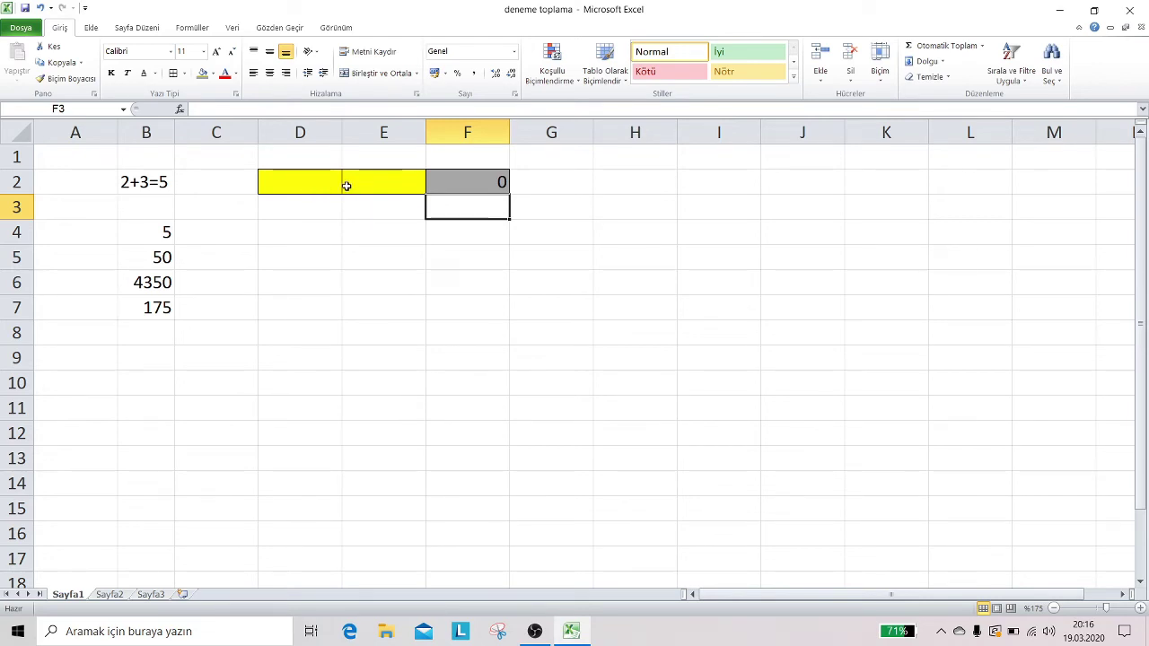
# Enter 15 in D2 and 25 in E2 so F2 totals 40.
pyautogui.click(303, 184)
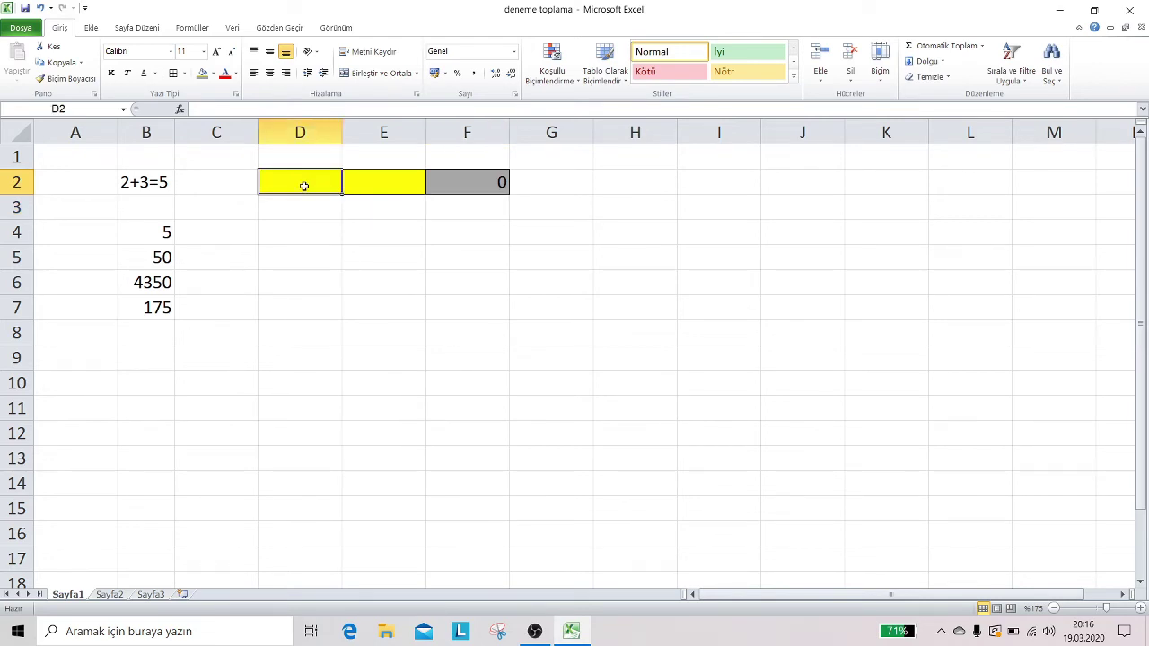
pyautogui.write('15')
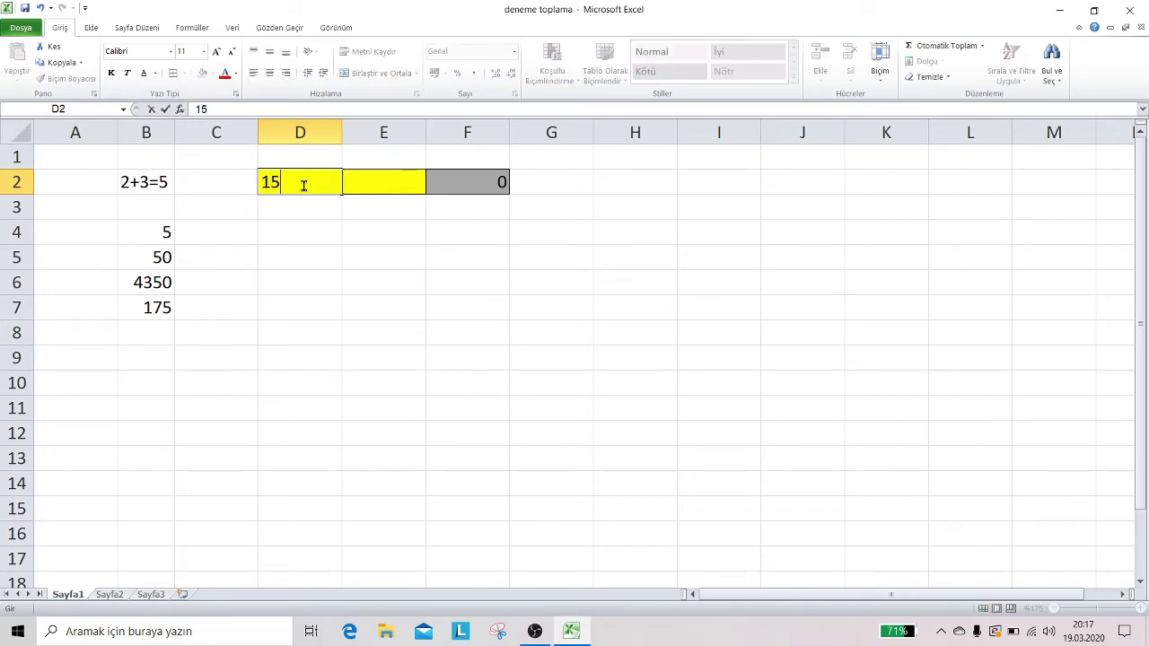
pyautogui.press('Tab')
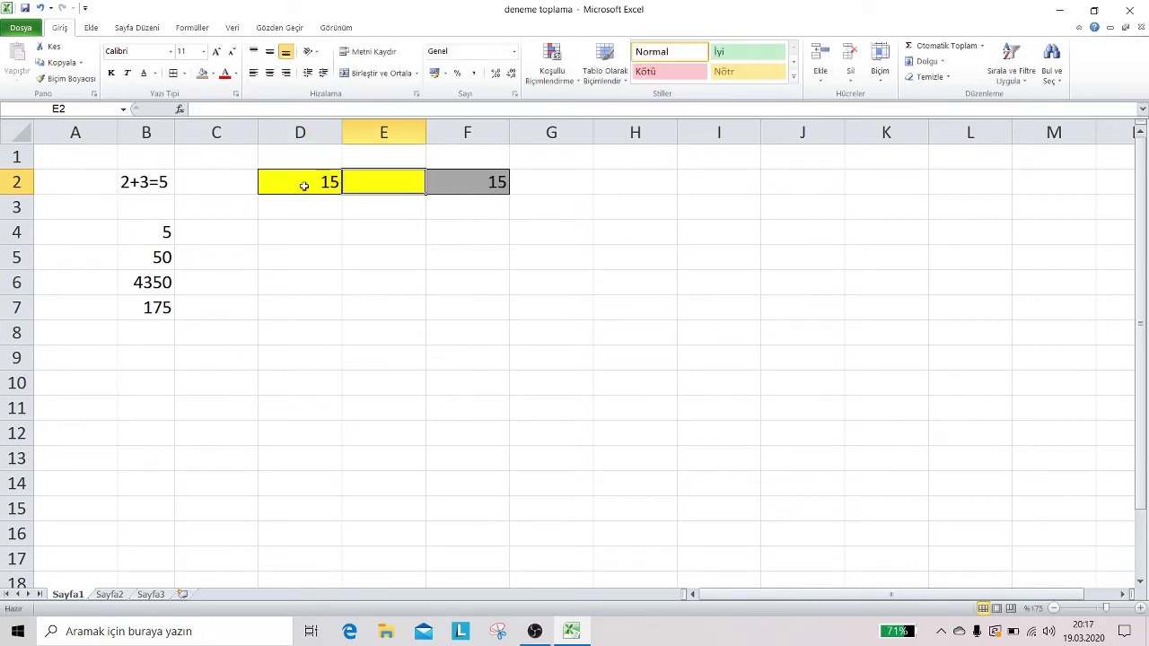
pyautogui.write('25')
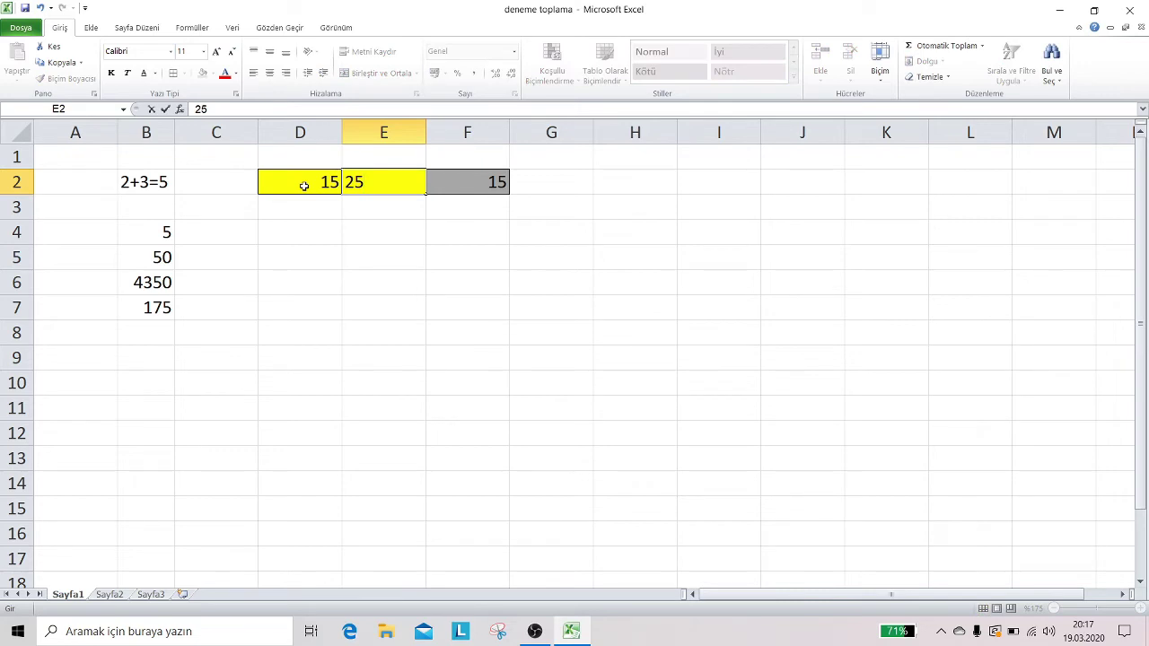
pyautogui.press('Return')
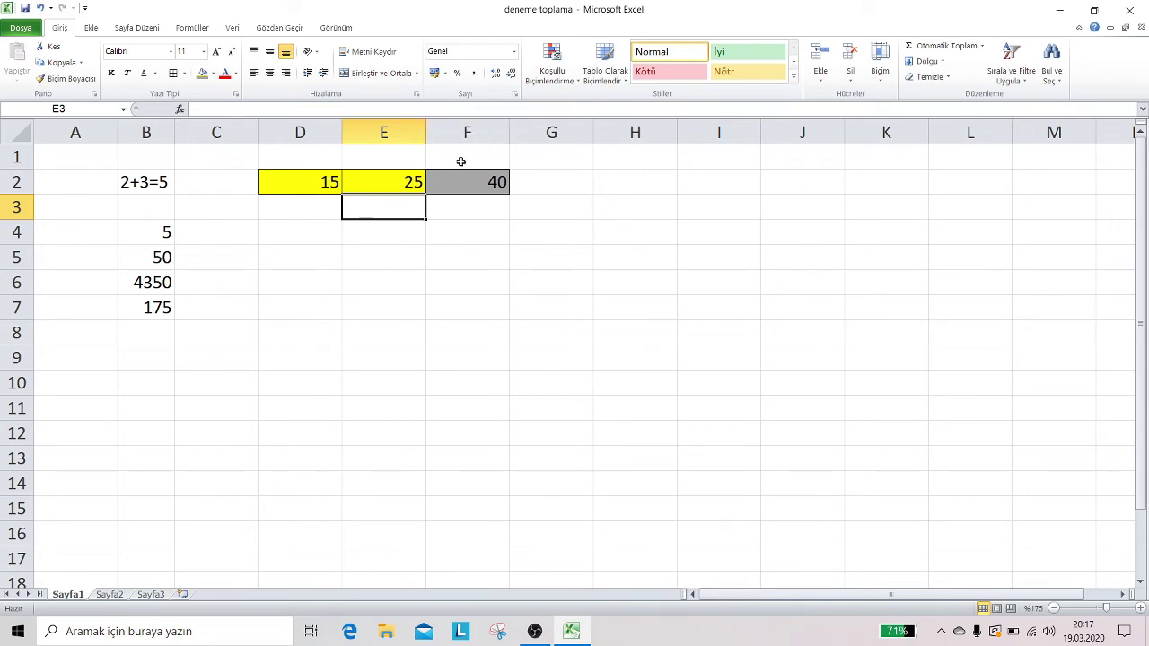
# Insert three columns at F for yellow cells F2:H2, then clear the shifted total in I2.
pyautogui.rightClick(454, 133)
pyautogui.click(485, 230)
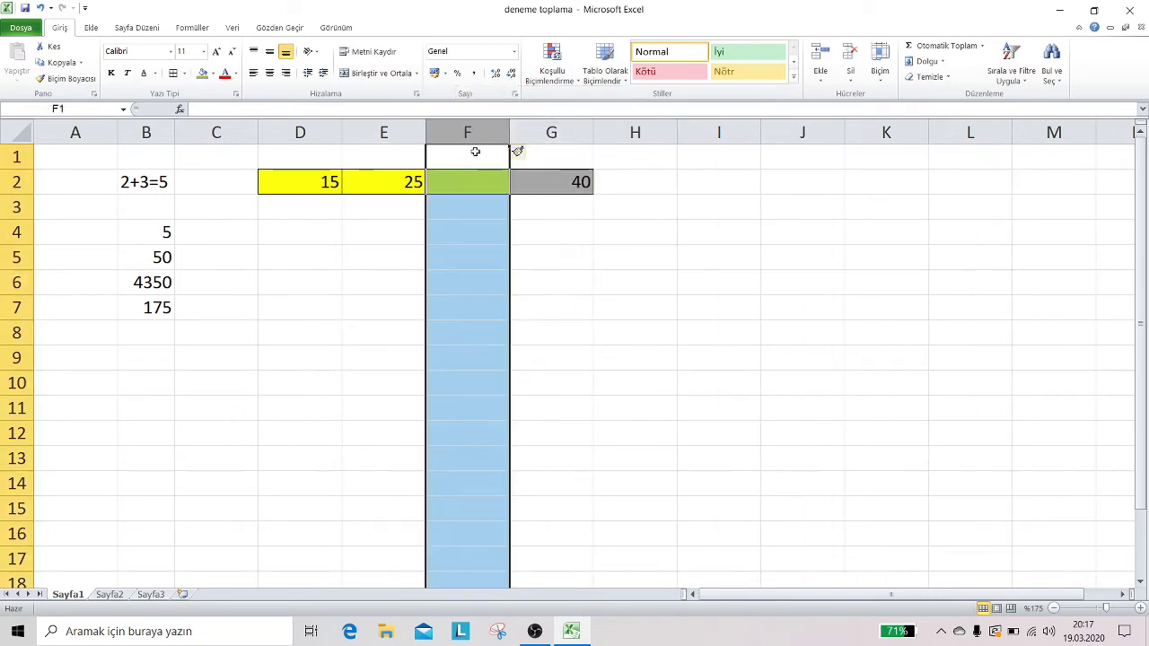
pyautogui.rightClick(474, 151)
pyautogui.click(501, 234)
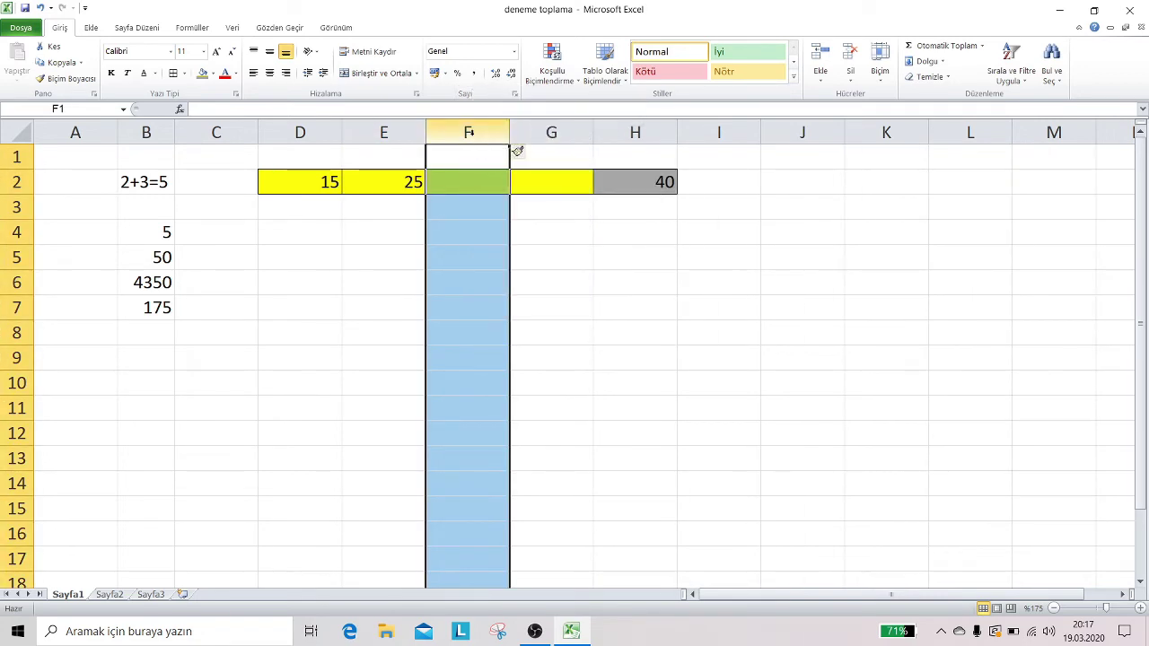
pyautogui.rightClick(474, 149)
pyautogui.click(501, 232)
pyautogui.click(611, 354)
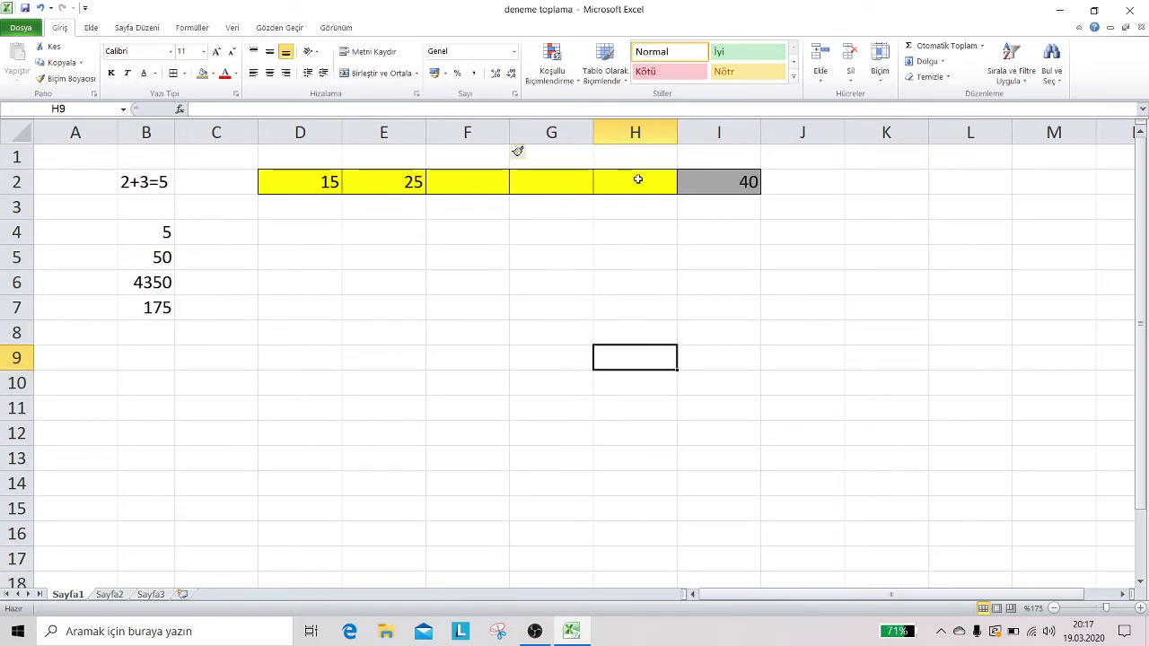
pyautogui.click(722, 184)
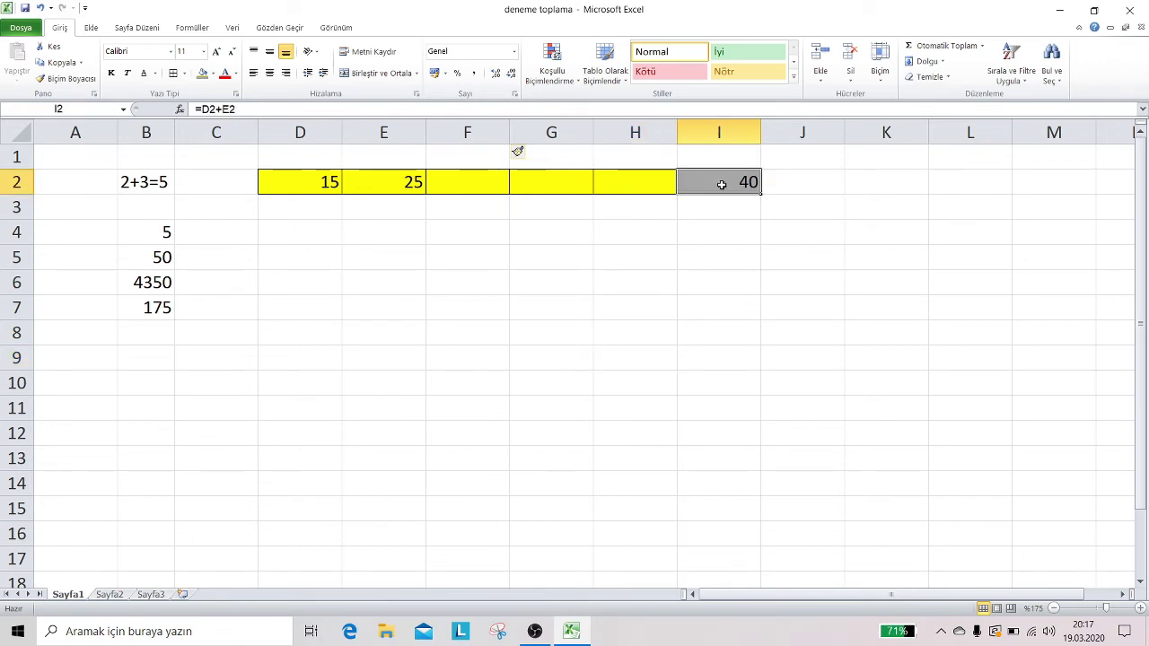
pyautogui.press('Delete')
# Enter the formula =D2+E2+F2+G2+H2 in grey cell I2, showing 40.
pyautogui.click(727, 287)
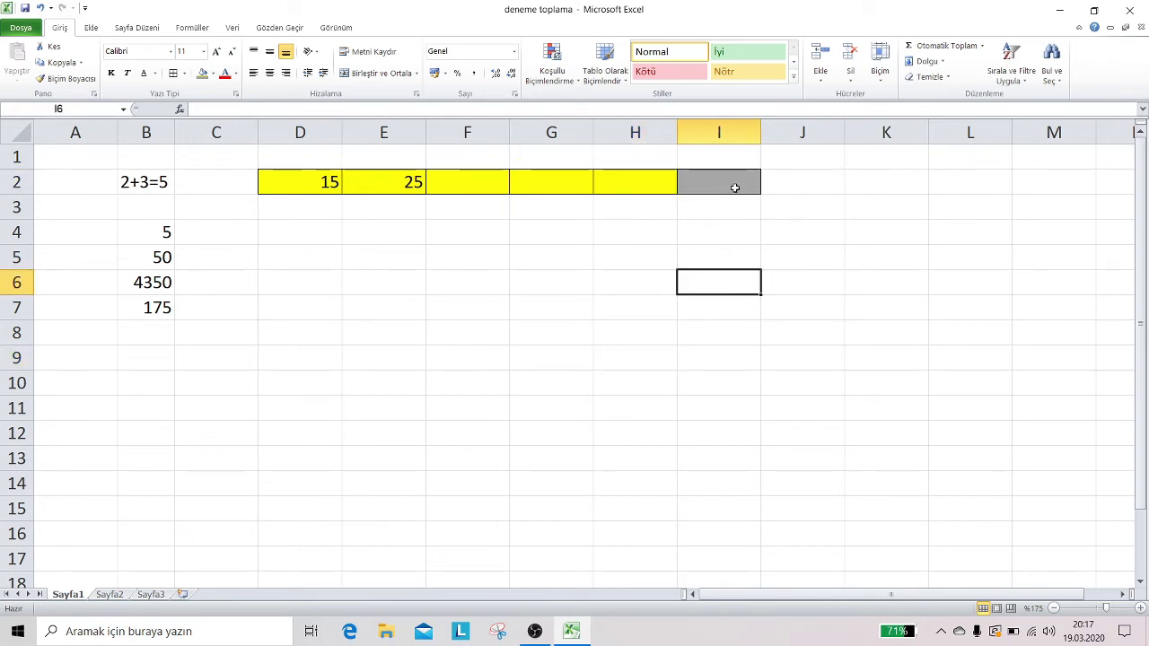
pyautogui.click(733, 186)
pyautogui.write('=')
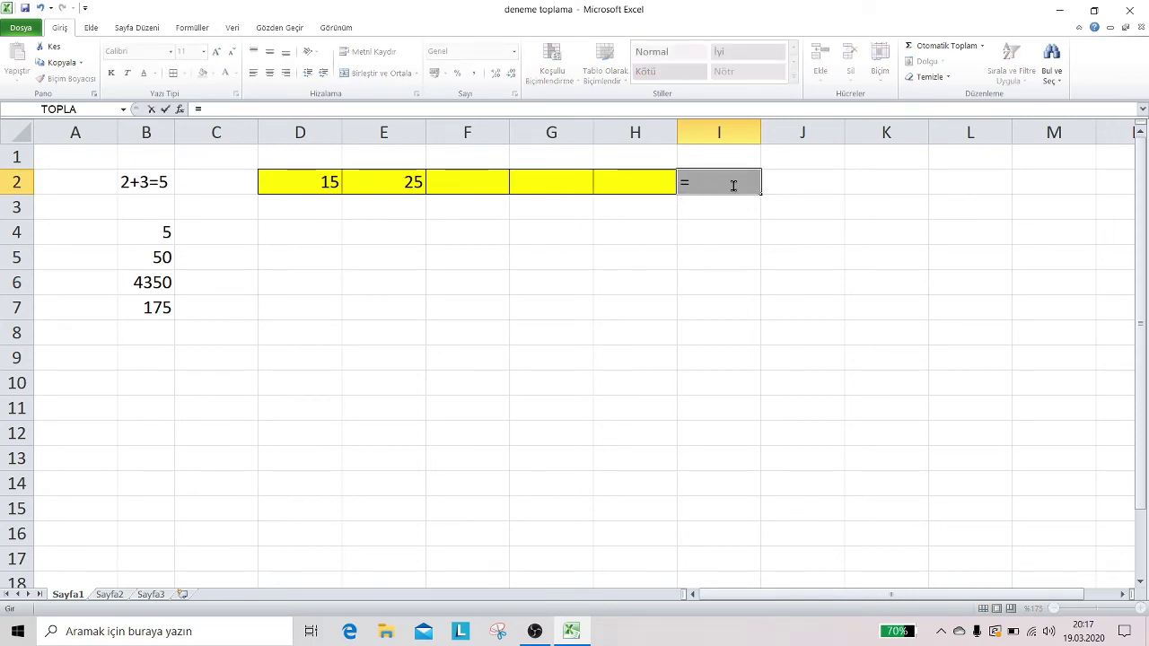
pyautogui.click(308, 178)
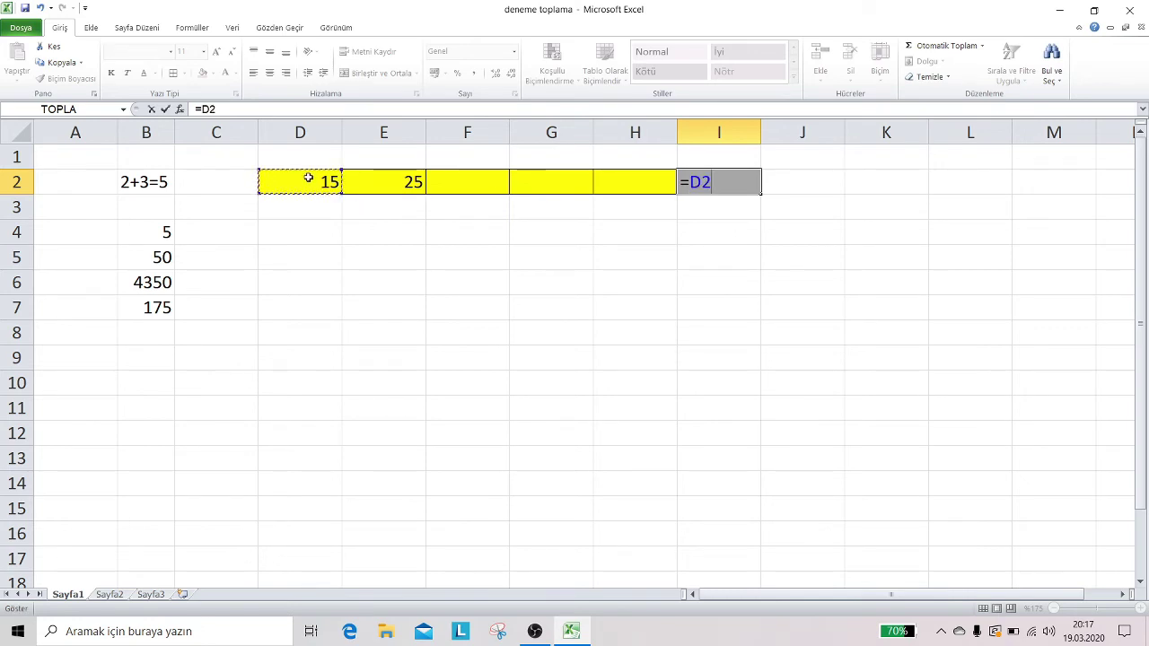
pyautogui.write('+')
pyautogui.click(378, 178)
pyautogui.write('+')
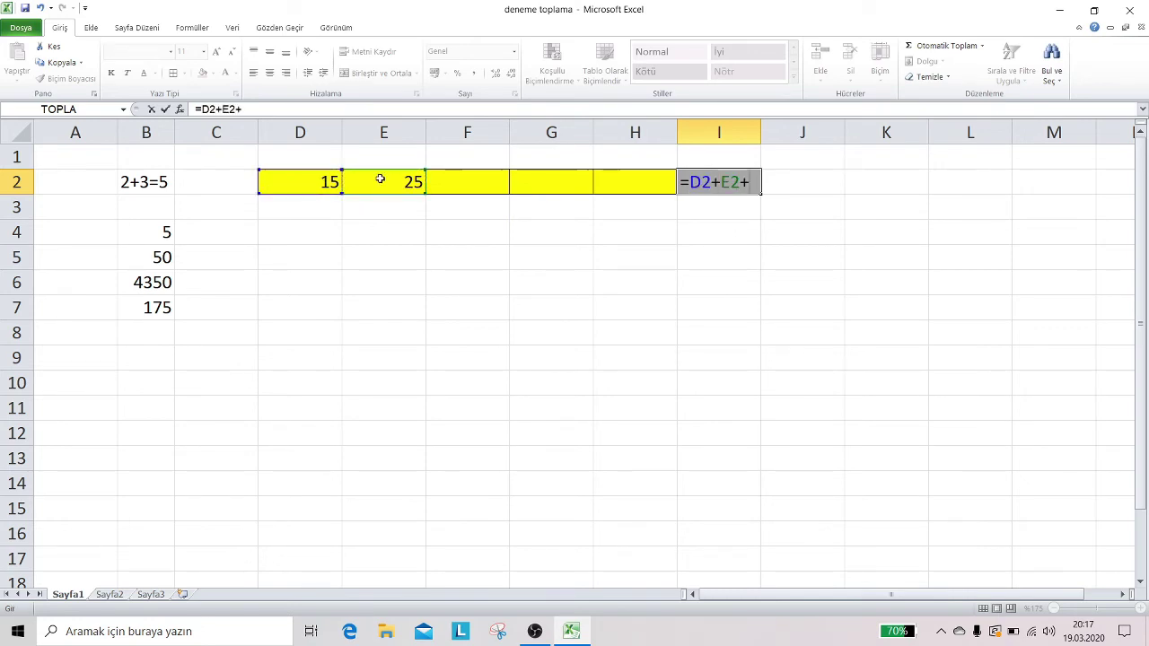
pyautogui.click(468, 180)
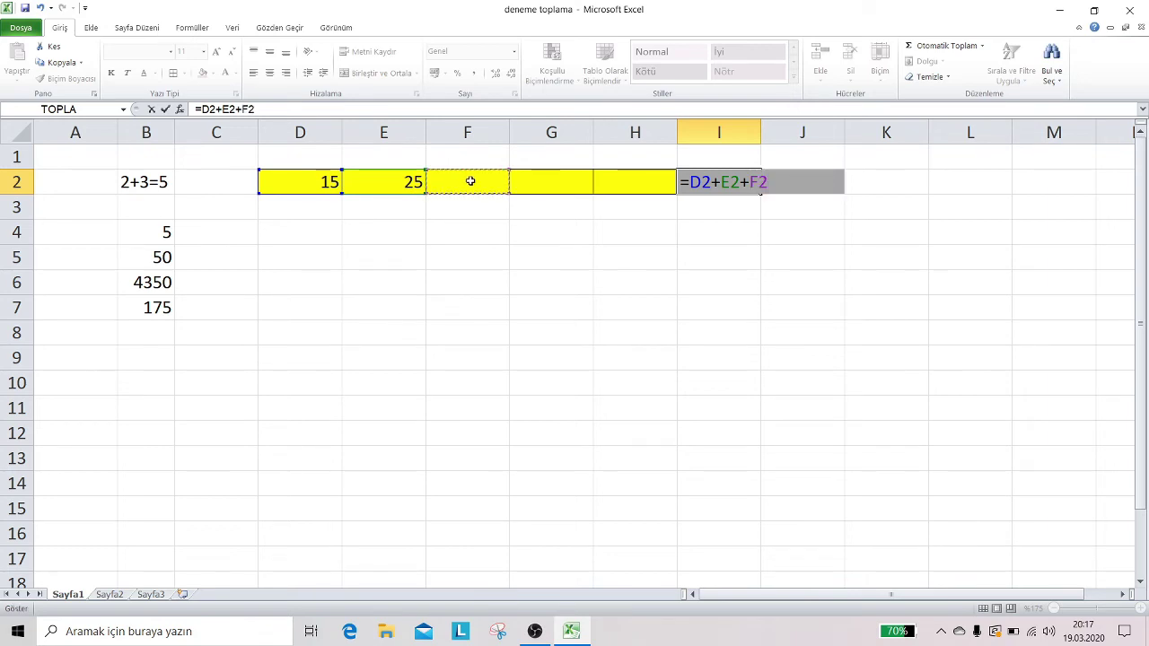
pyautogui.write('+')
pyautogui.click(540, 176)
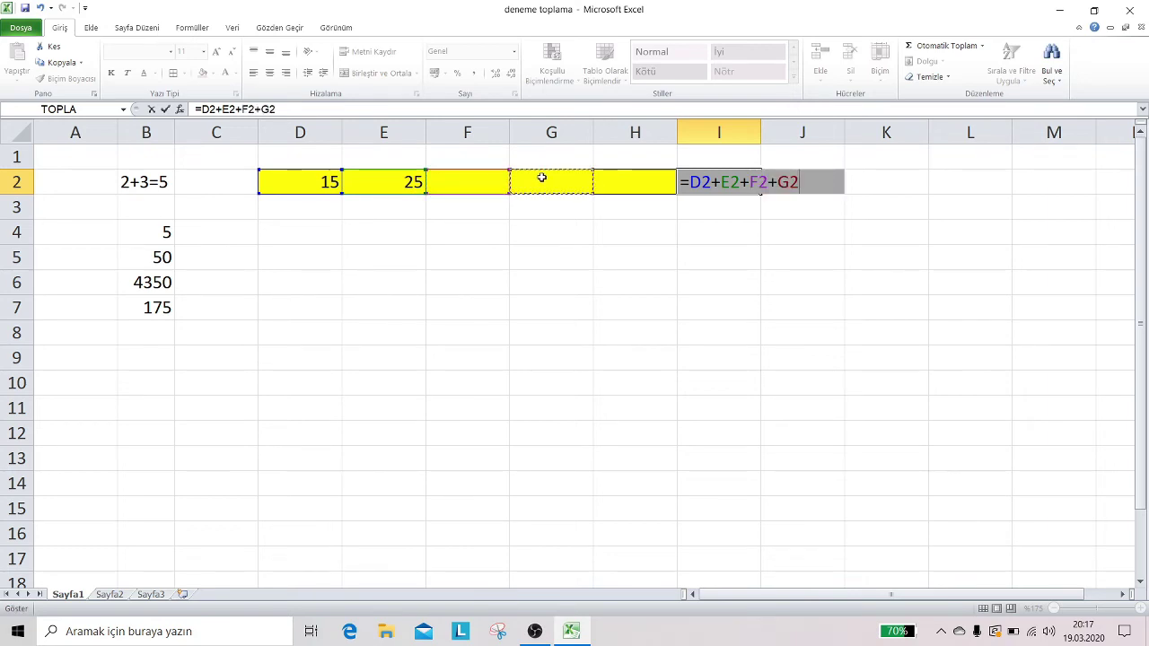
pyautogui.write('+')
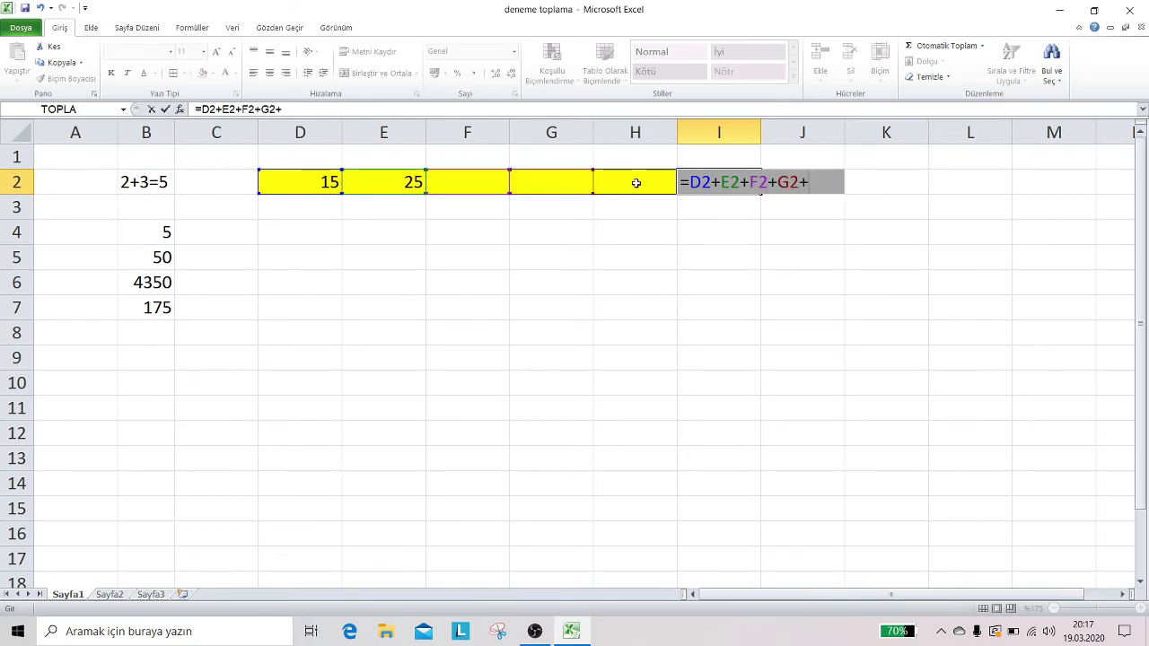
pyautogui.click(635, 183)
pyautogui.press('Return')
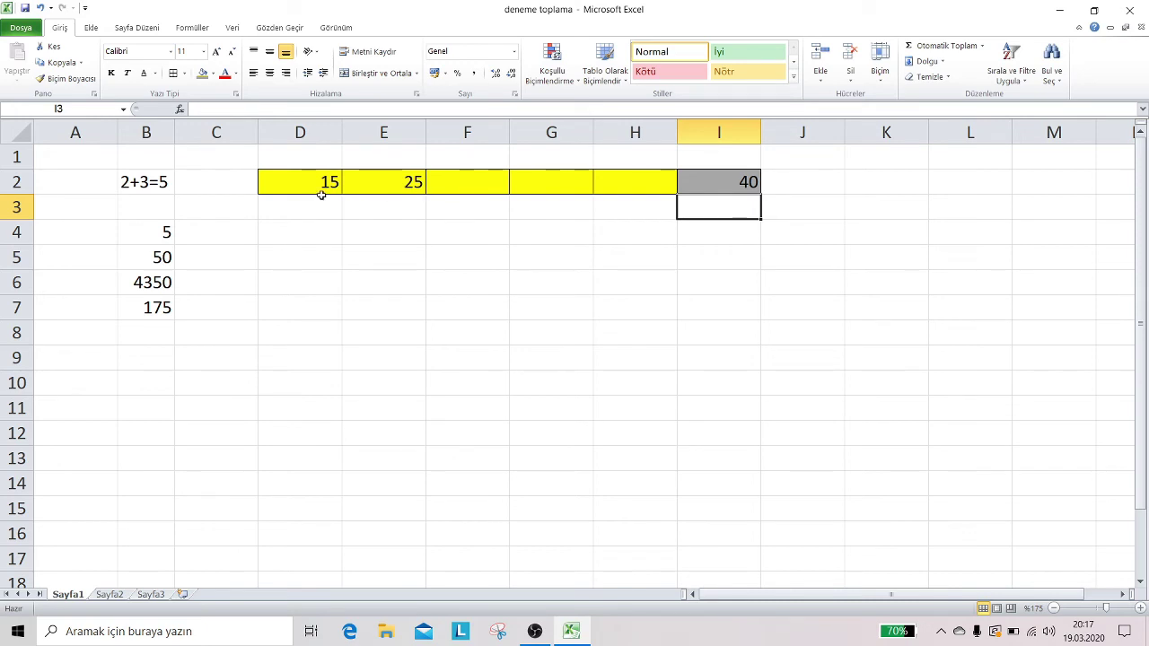
# Clear D2:E2, then enter 5, 10, 15, 20 and 25 across D2:H2 so I2 shows 75.
pyautogui.moveTo(322, 189); pyautogui.dragTo(381, 189)
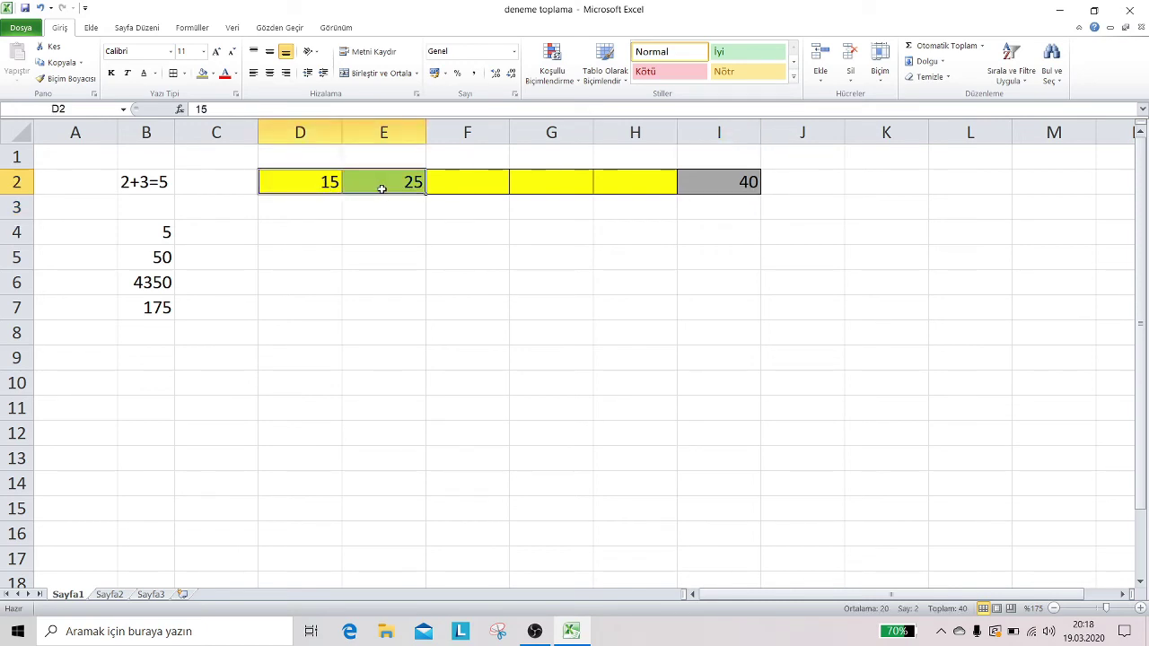
pyautogui.press('Delete')
pyautogui.click(308, 173)
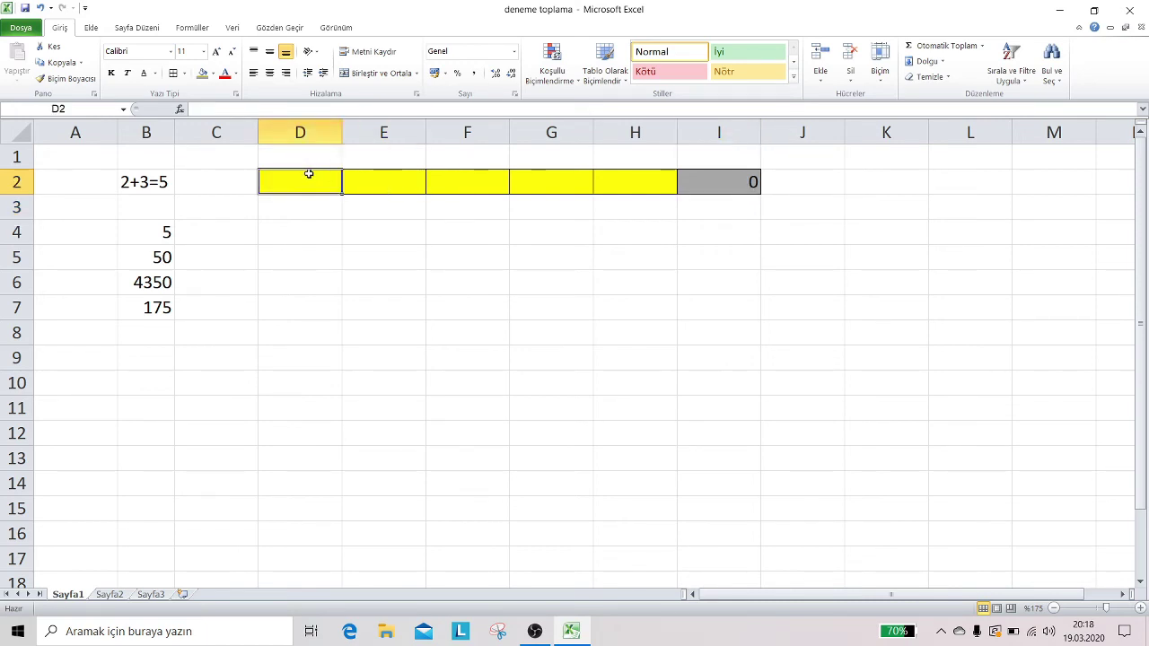
pyautogui.write('5')
pyautogui.press('Tab')
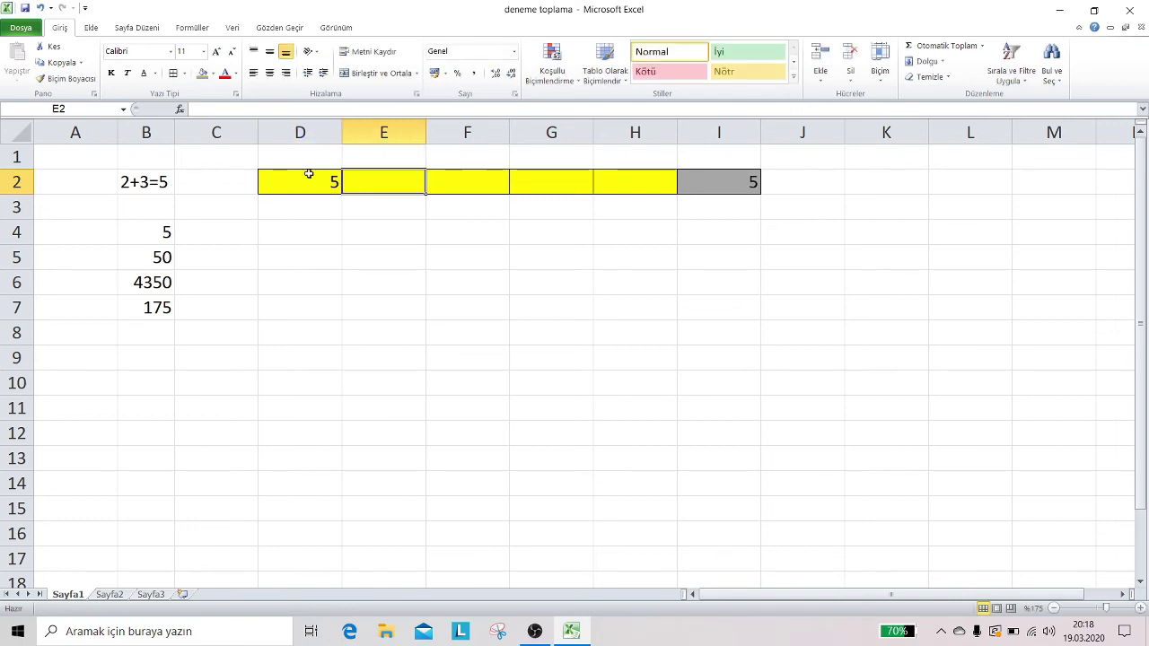
pyautogui.write('10')
pyautogui.press('Tab')
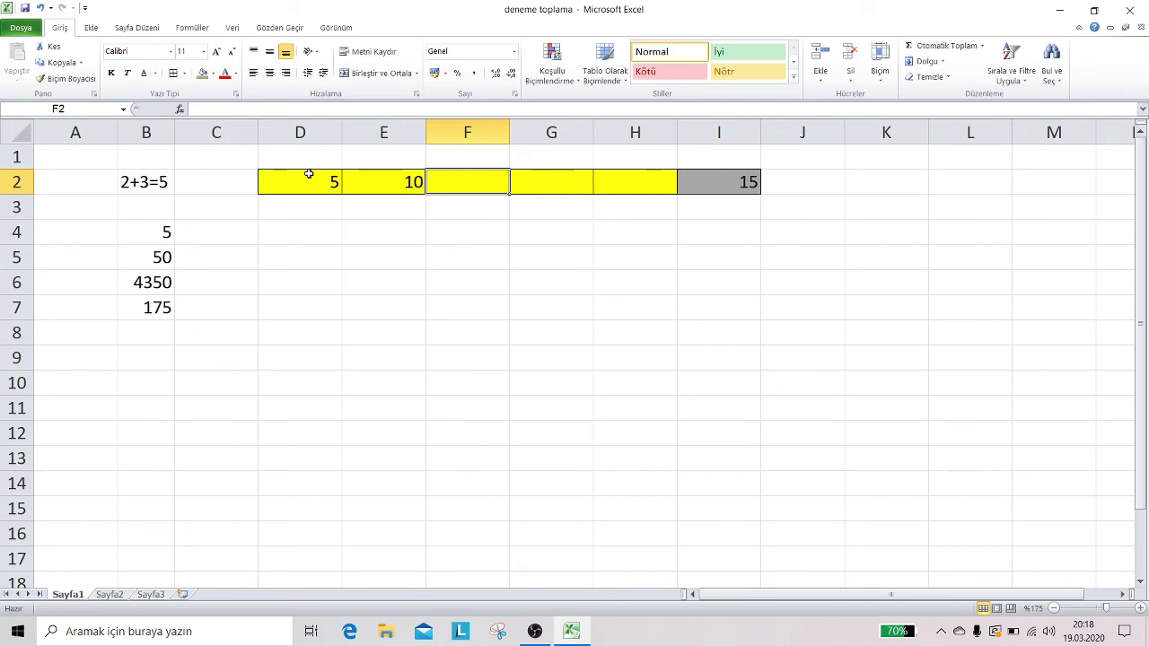
pyautogui.write('15')
pyautogui.press('Tab')
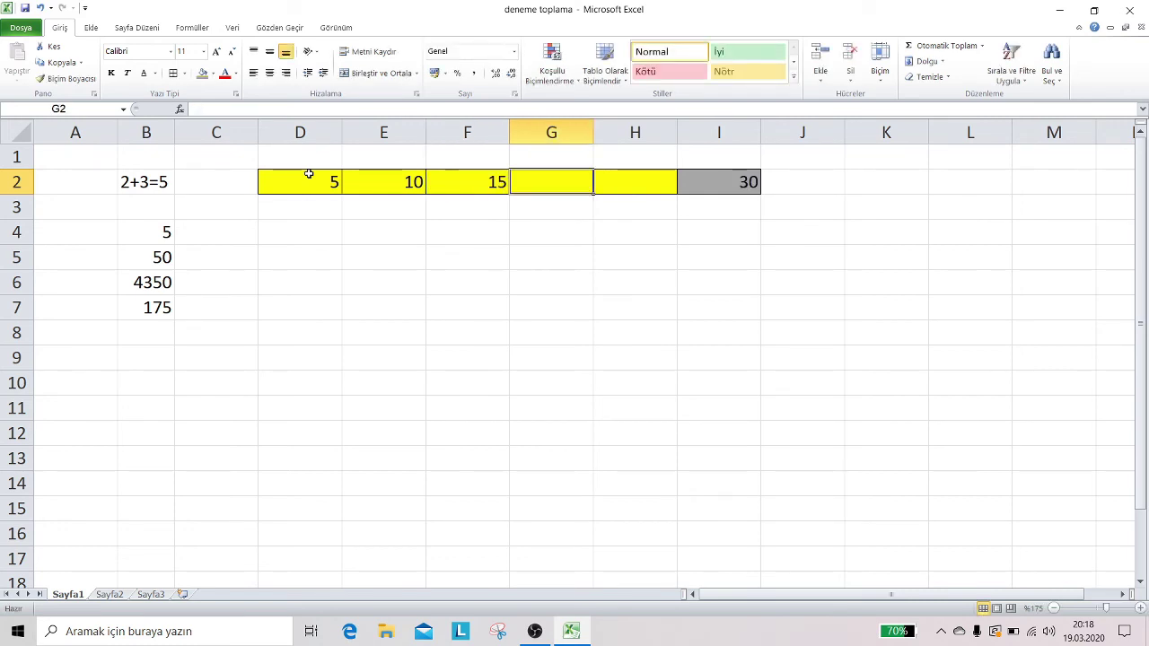
pyautogui.write('20')
pyautogui.press('Tab')
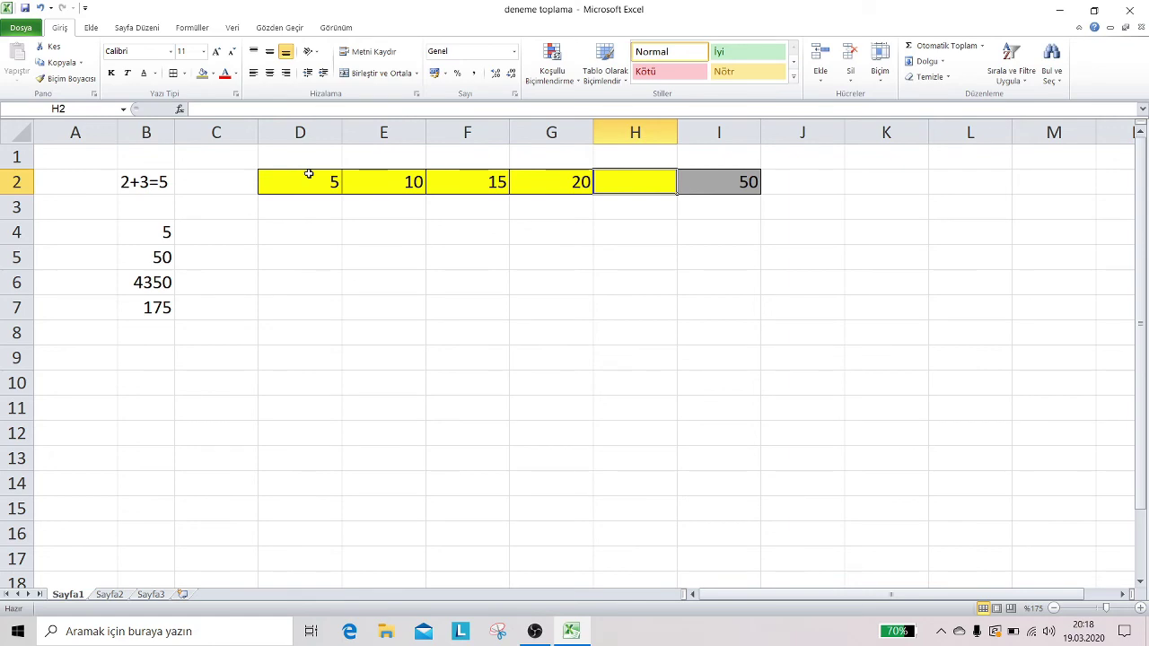
pyautogui.write('25')
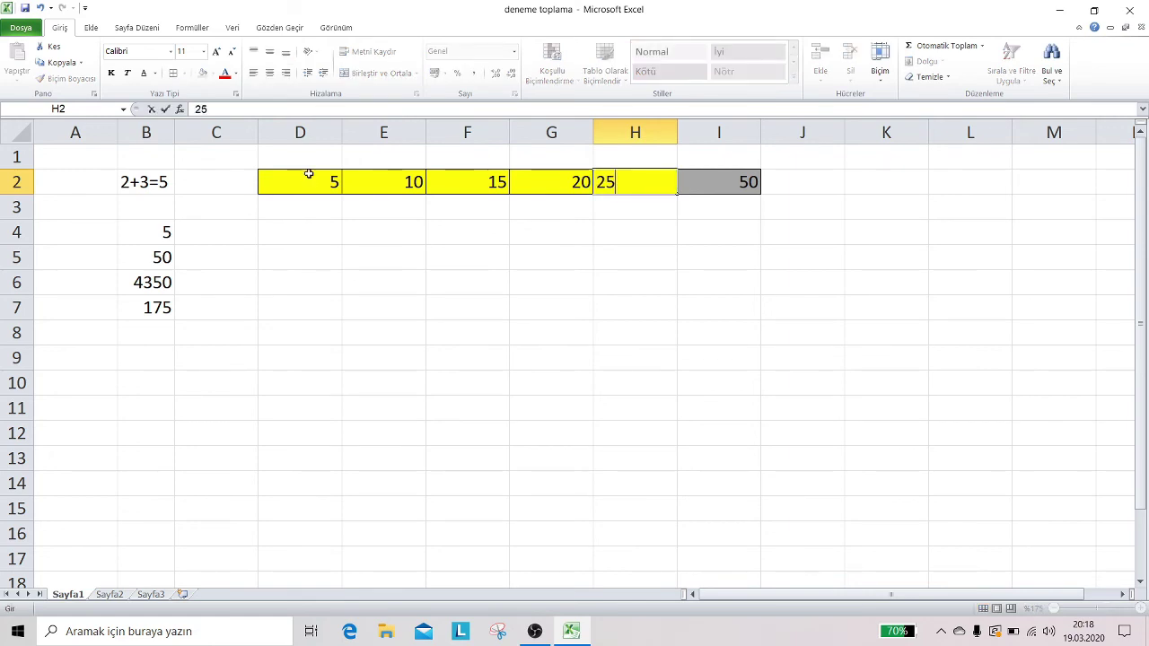
pyautogui.press('Return')
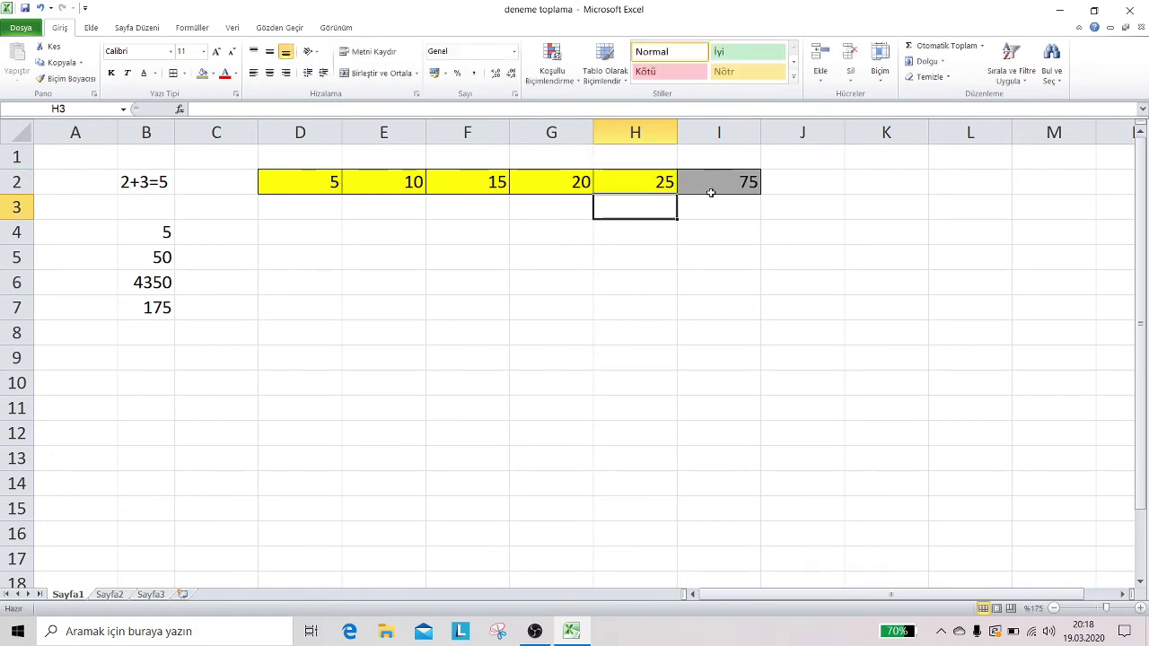